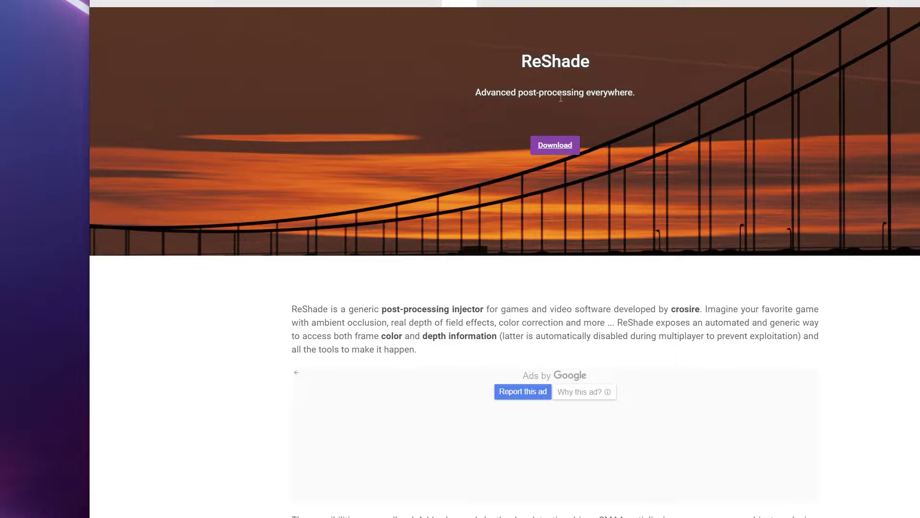
# - Download ReShade 4.6.1 from the ReShade website and save ReShade_Setup_4.6.1.exe in the Downloads folder
pyautogui.click(555, 150)
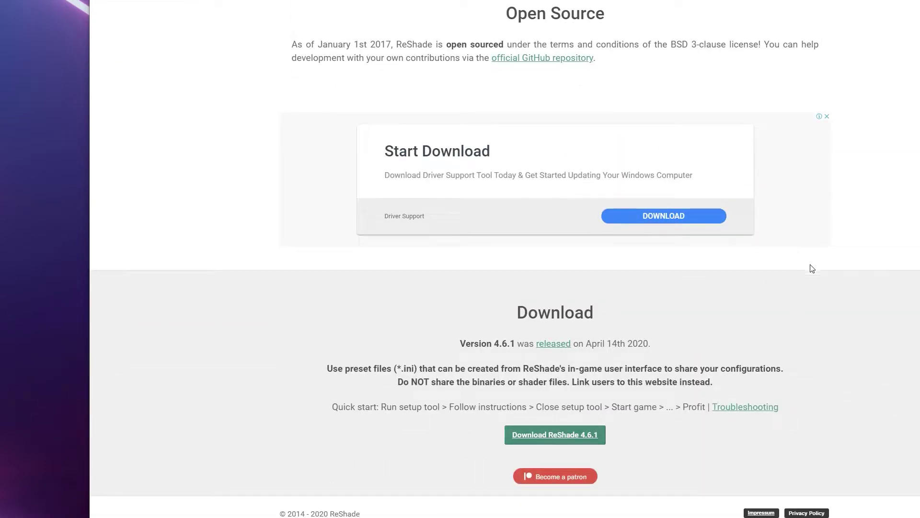
pyautogui.click(555, 434)
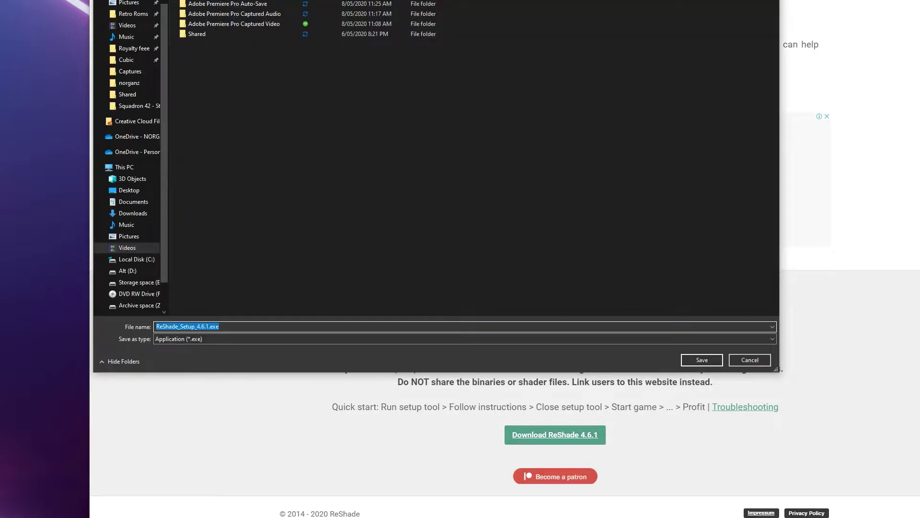
pyautogui.click(132, 213)
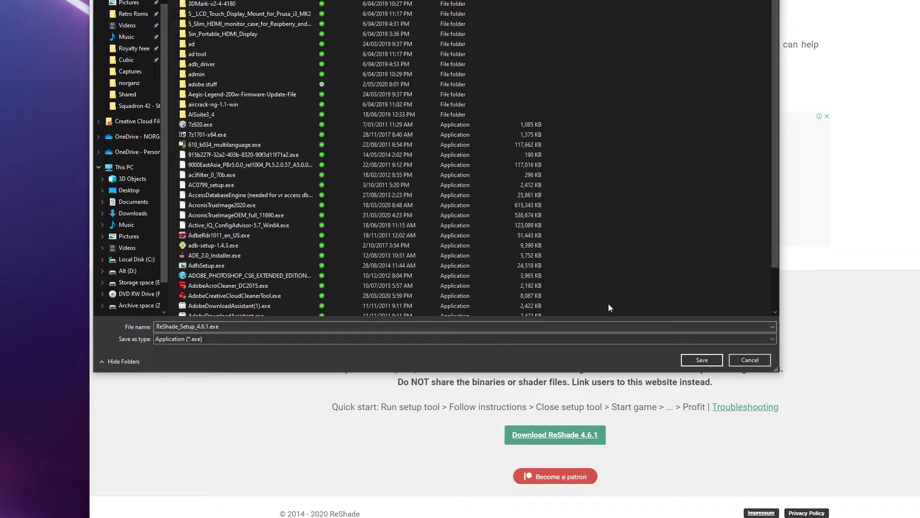
pyautogui.click(701, 360)
pyautogui.click(581, 259)
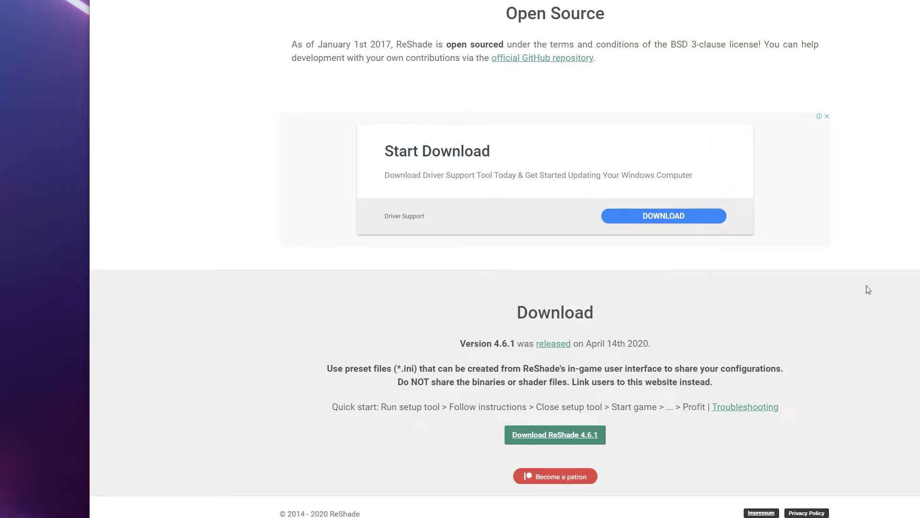
pyautogui.scroll(-1, 856, 290)
pyautogui.scroll(7, 855, 290)
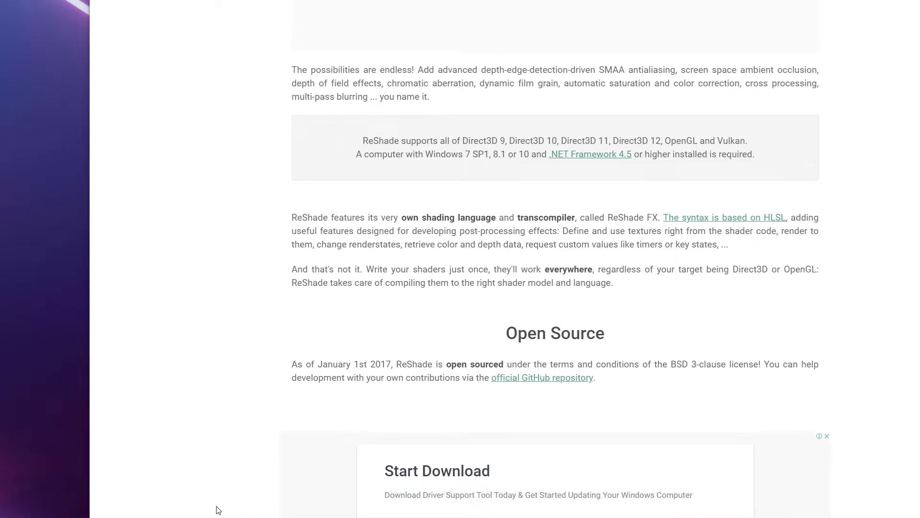
pyautogui.scroll(10, 245, 381)
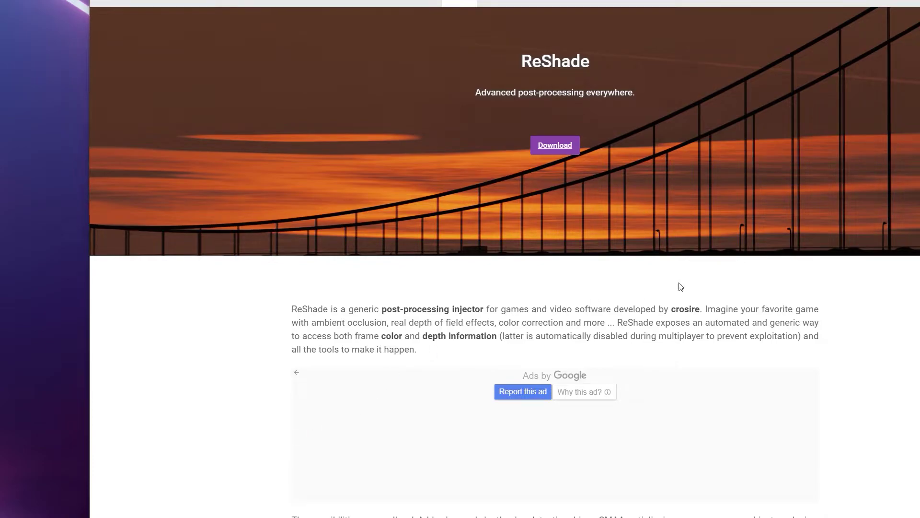
# - Choose StarCitizen.exe from C:\Program Files\Roberts Space Industries\StarCitizen\LIVE\Bin64 as the game to manage in ReShade Setup
pyautogui.moveTo(534, 228); pyautogui.dragTo(518, 228)
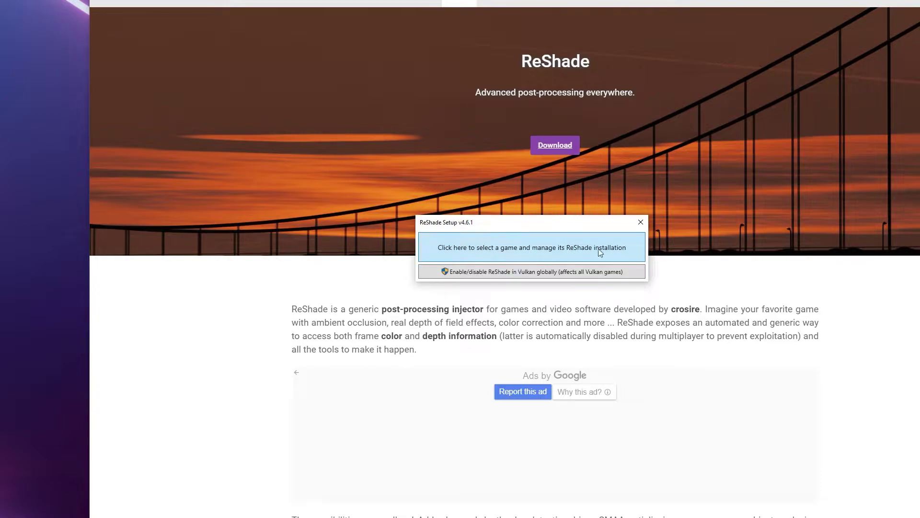
pyautogui.click(542, 250)
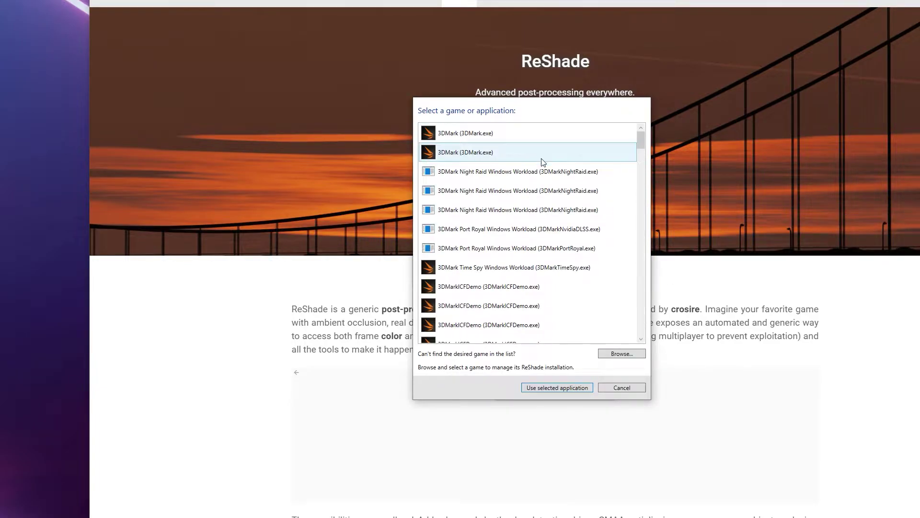
pyautogui.scroll(-8, 535, 192)
pyautogui.scroll(-20, 534, 202)
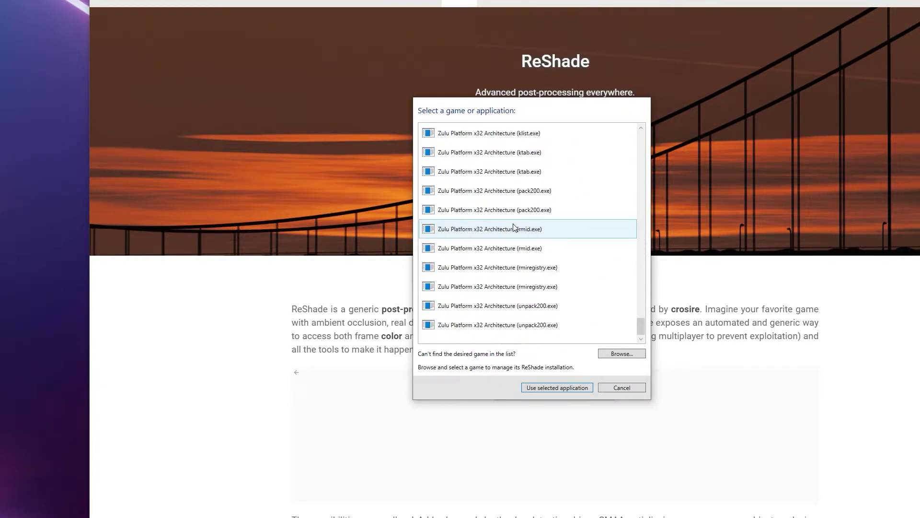
pyautogui.scroll(8, 514, 227)
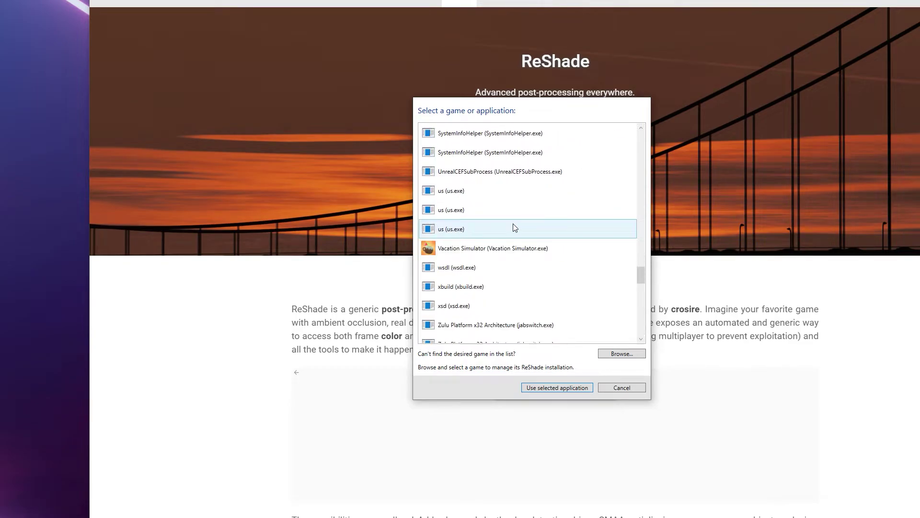
pyautogui.scroll(20, 528, 225)
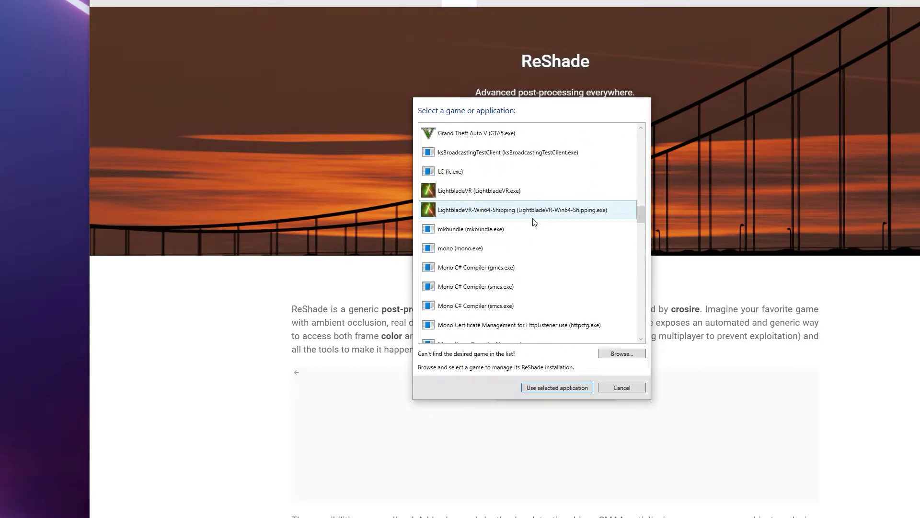
pyautogui.scroll(5, 534, 222)
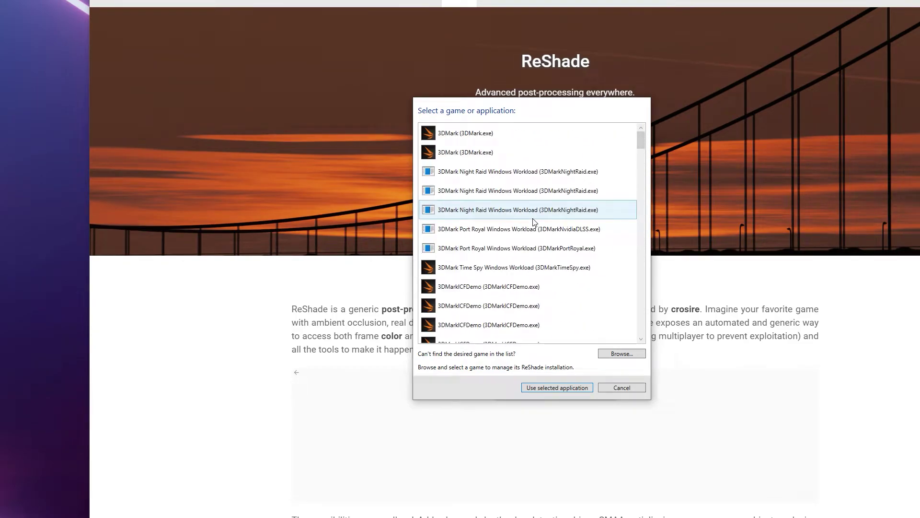
pyautogui.click(622, 354)
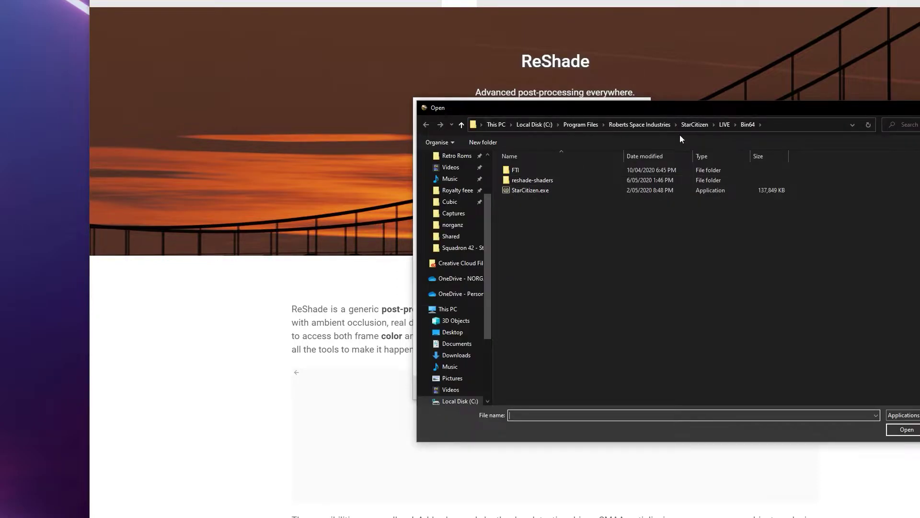
pyautogui.click(787, 124)
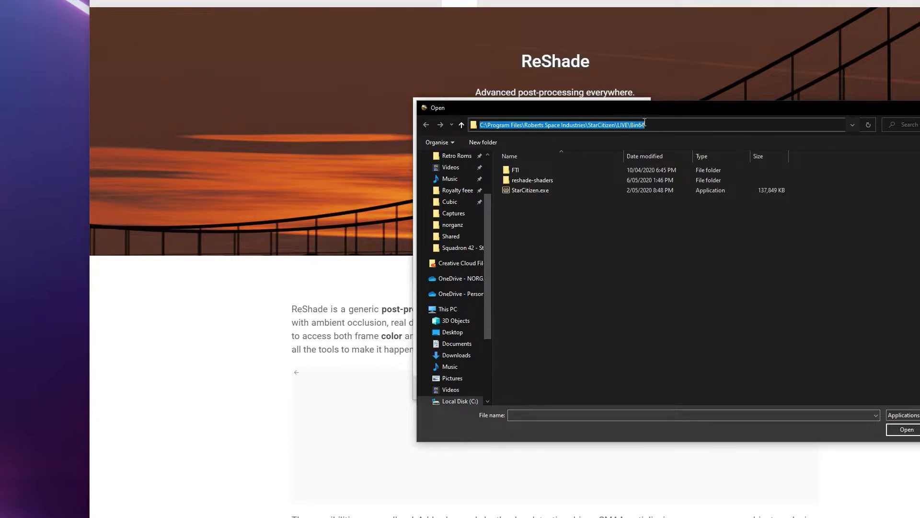
pyautogui.click(594, 261)
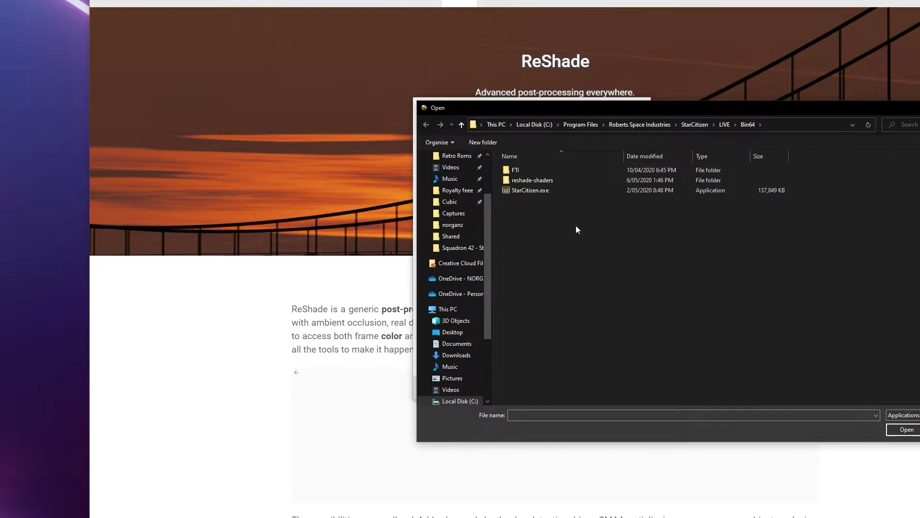
pyautogui.doubleClick(530, 190)
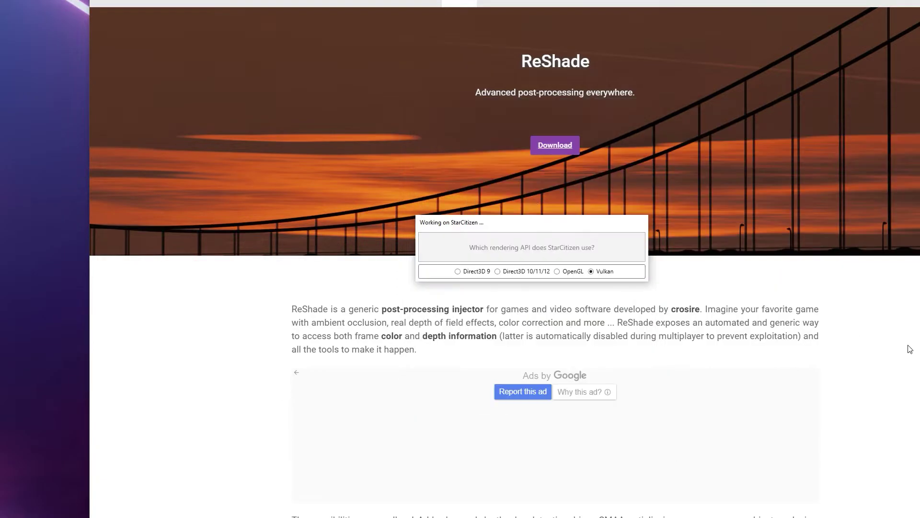
# - Set the rendering API to Direct3D 10/11/12 and update the existing ReShade installation
pyautogui.click(599, 272)
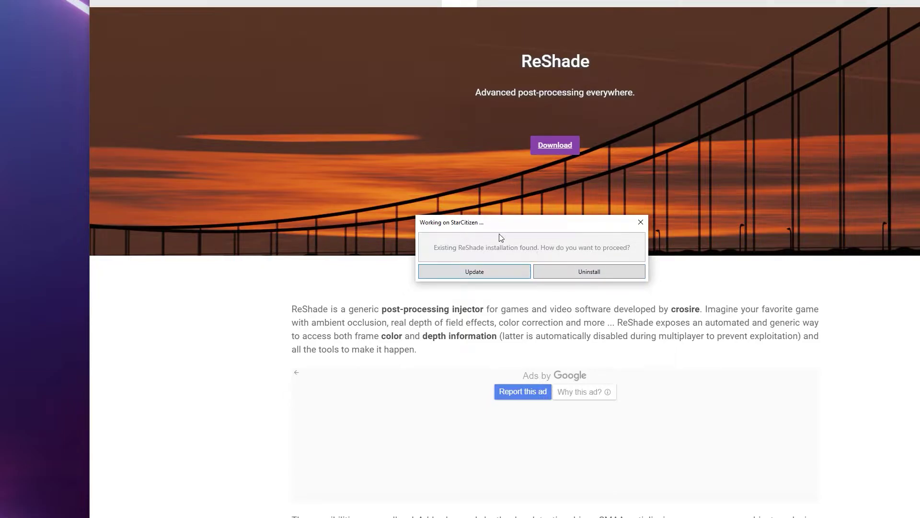
pyautogui.click(494, 271)
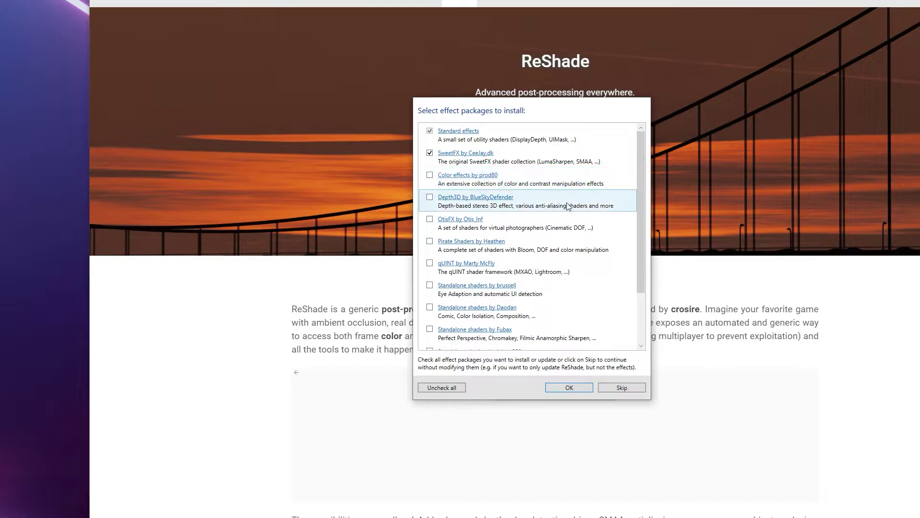
# - Install the Standard effects and SweetFX packages with all their effect files included, and close the setup tool
pyautogui.scroll(-1, 564, 198)
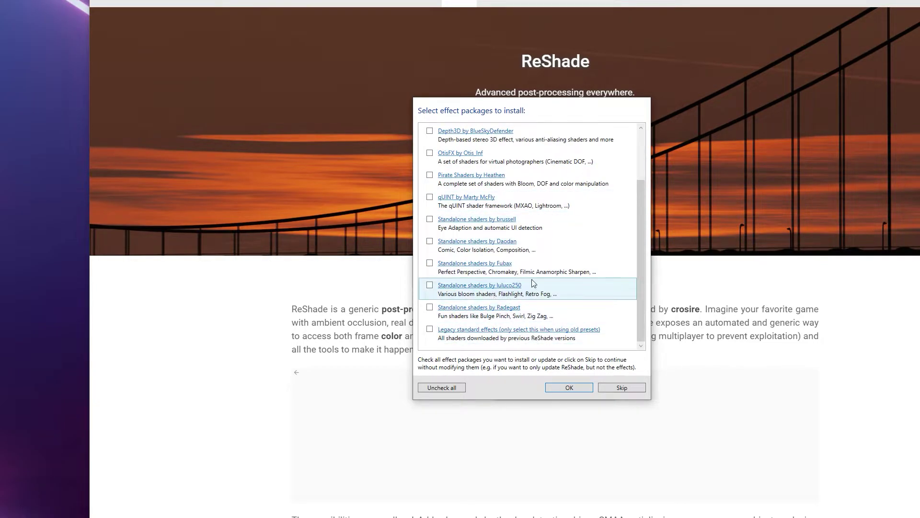
pyautogui.scroll(1, 538, 235)
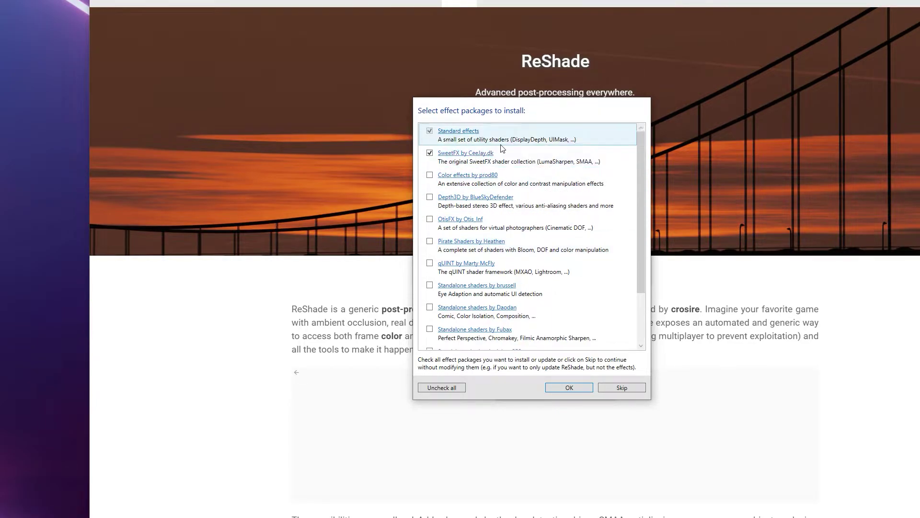
pyautogui.click(570, 387)
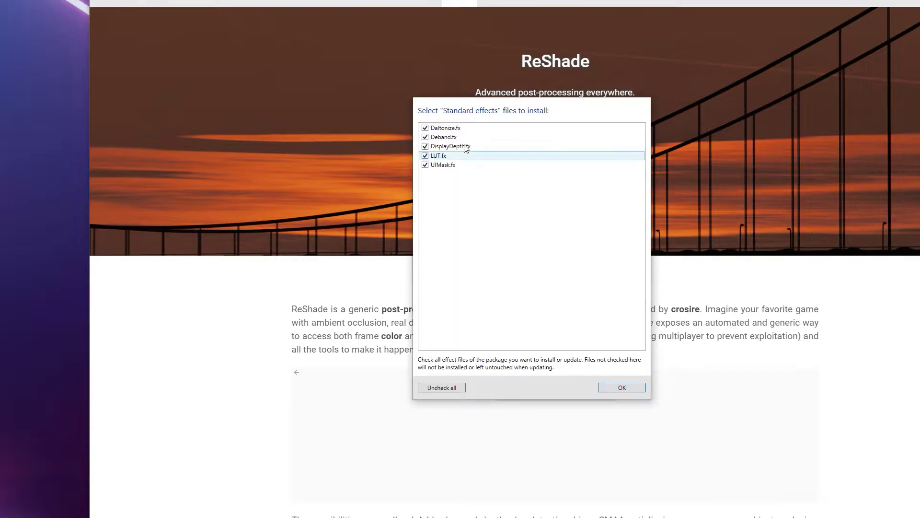
pyautogui.click(632, 387)
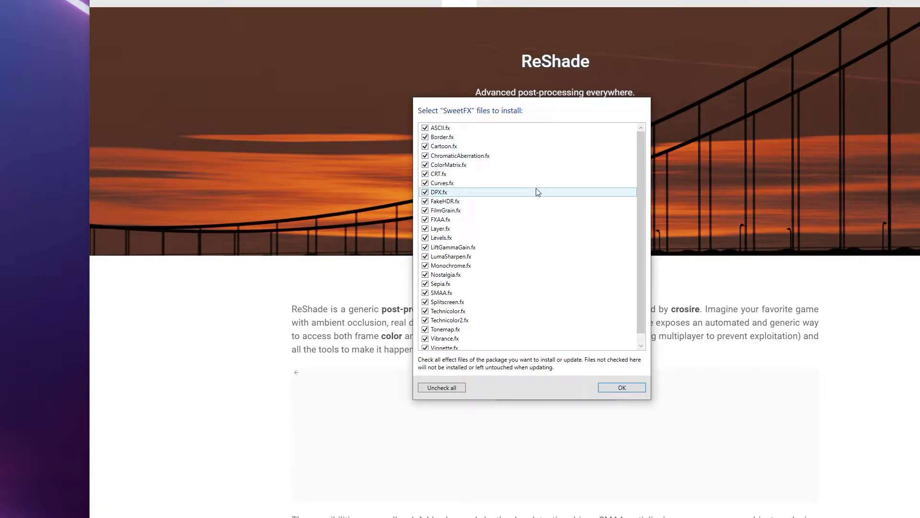
pyautogui.scroll(-1, 590, 300)
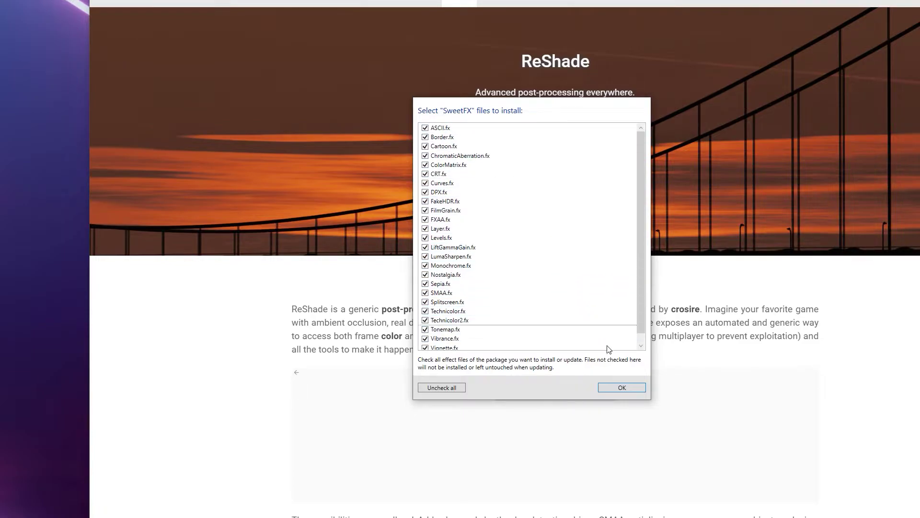
pyautogui.click(621, 387)
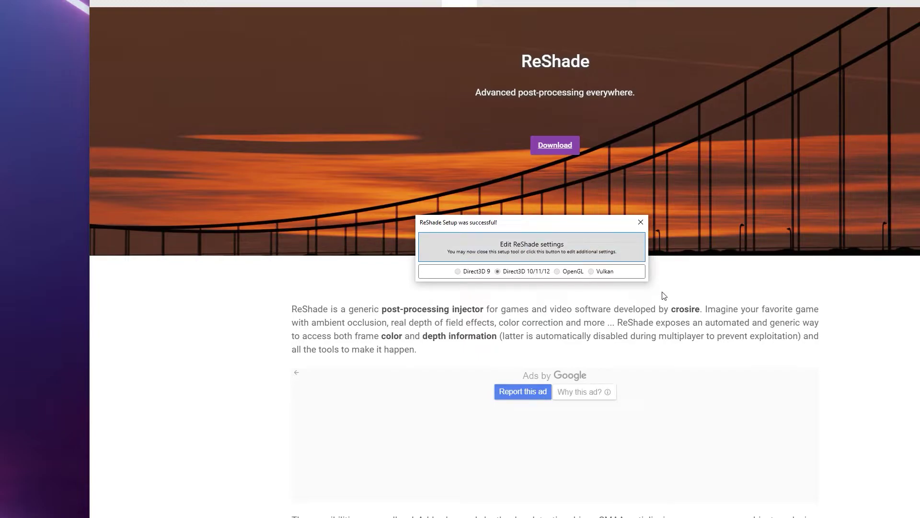
pyautogui.click(640, 223)
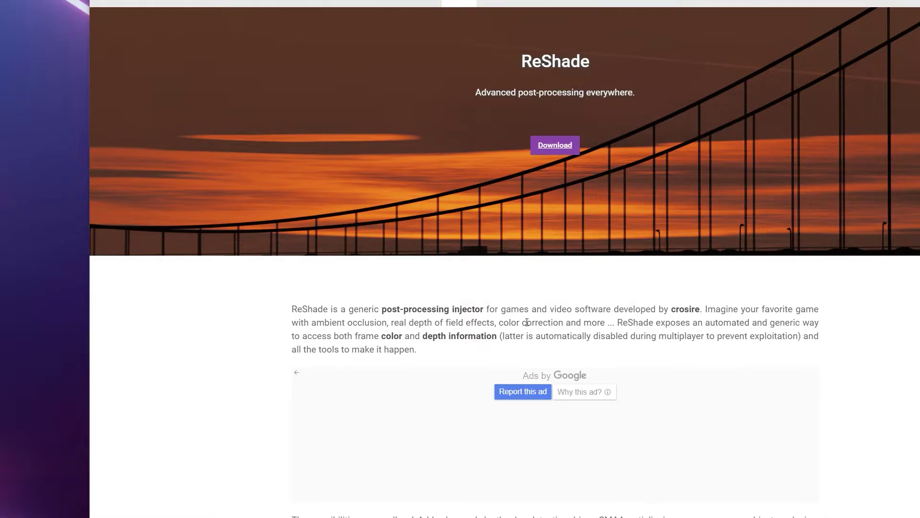
# - Switch to File Explorer and open the Bin64 folder inside Program Files\Roberts Space Industries\StarCitizen\LIVE on drive C
pyautogui.press('super+e')
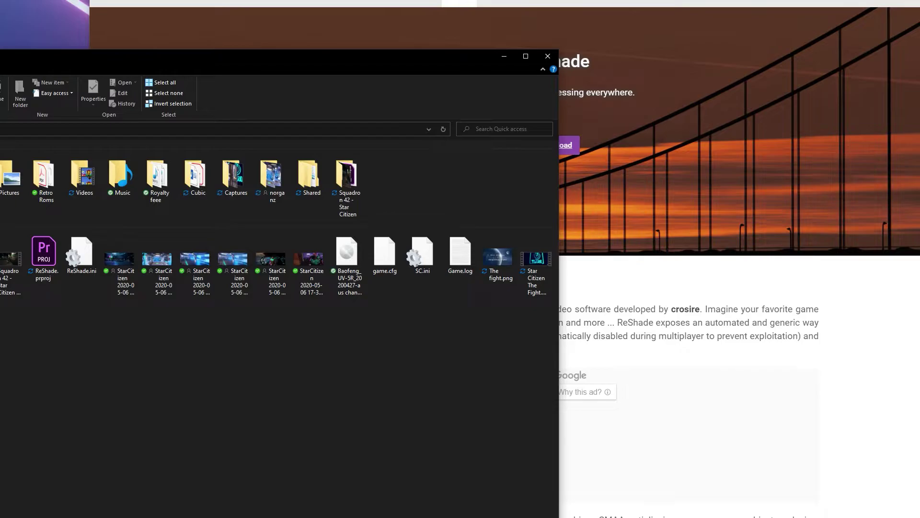
pyautogui.doubleClick(96, 236)
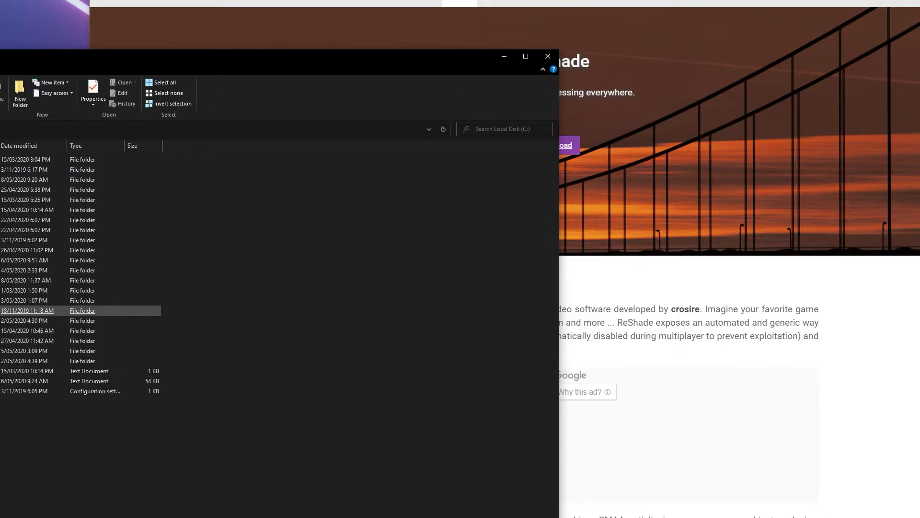
pyautogui.moveTo(167, 61); pyautogui.dragTo(621, 59)
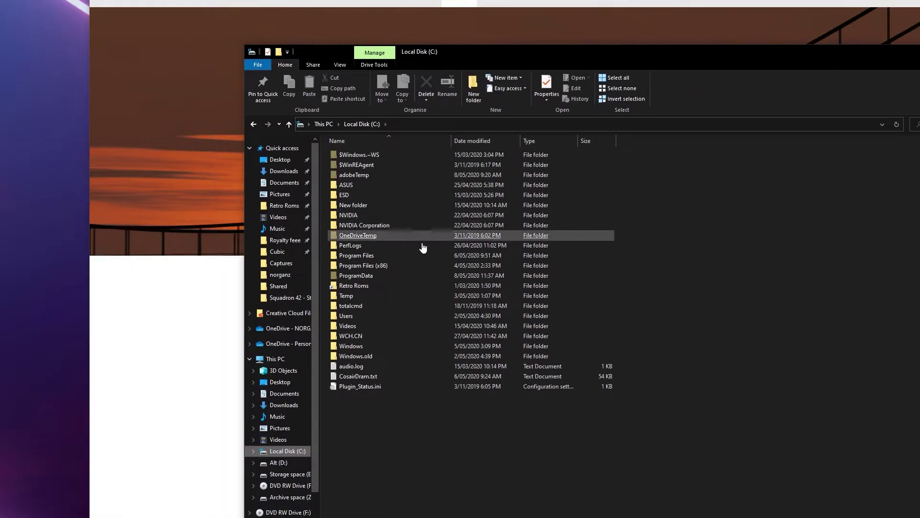
pyautogui.doubleClick(374, 262)
pyautogui.scroll(-7, 394, 421)
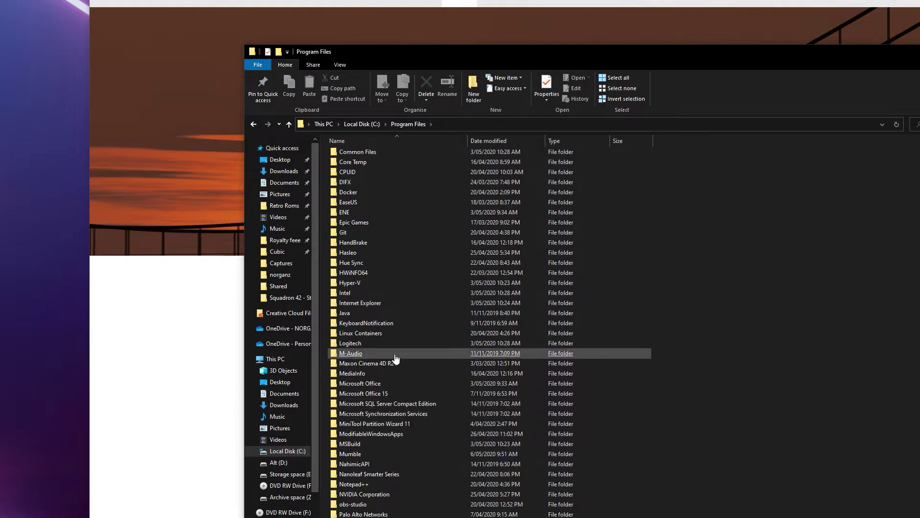
pyautogui.scroll(-2, 401, 413)
pyautogui.doubleClick(393, 418)
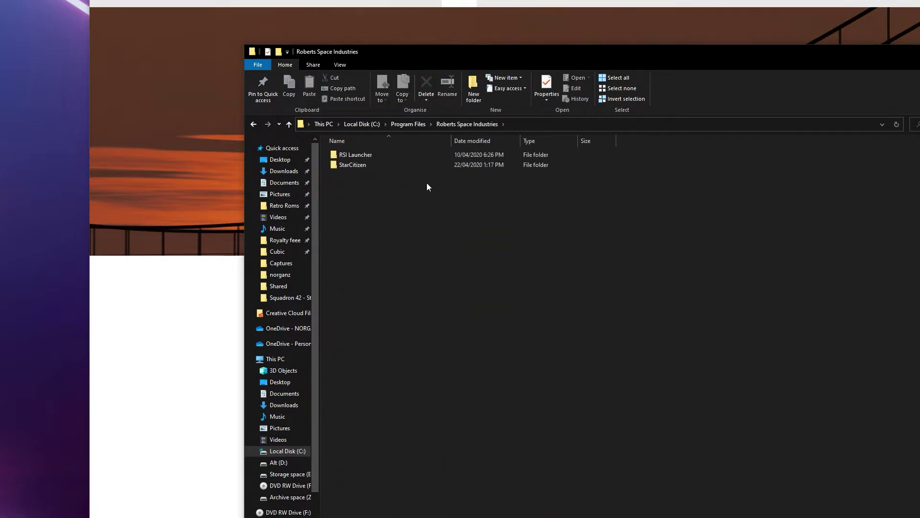
pyautogui.doubleClick(358, 166)
pyautogui.doubleClick(354, 156)
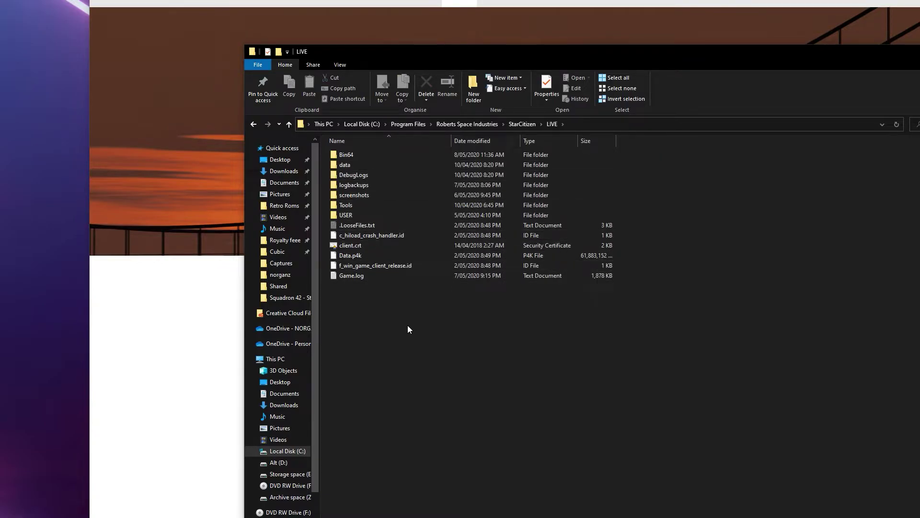
pyautogui.doubleClick(365, 158)
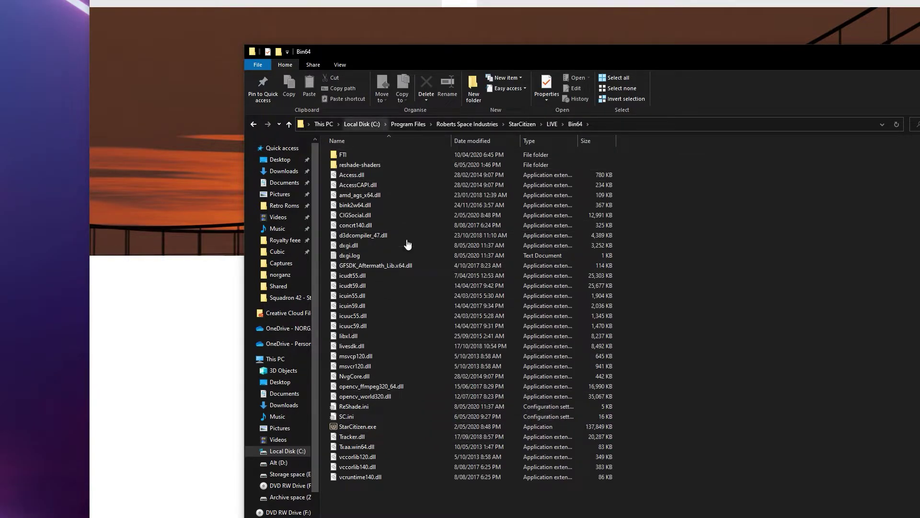
# - Open the Shaders folder inside reshade-shaders and look through the installed shader files
pyautogui.click(405, 275)
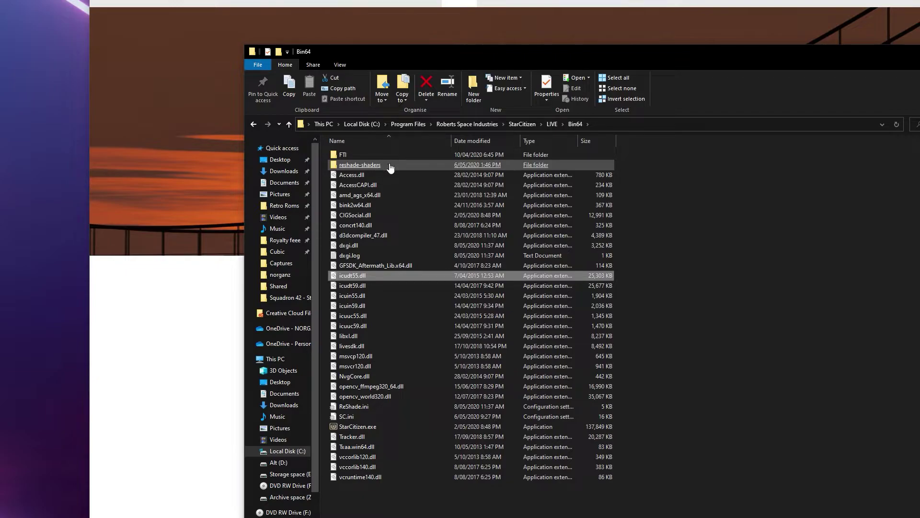
pyautogui.click(391, 167)
pyautogui.doubleClick(390, 166)
pyautogui.doubleClick(369, 166)
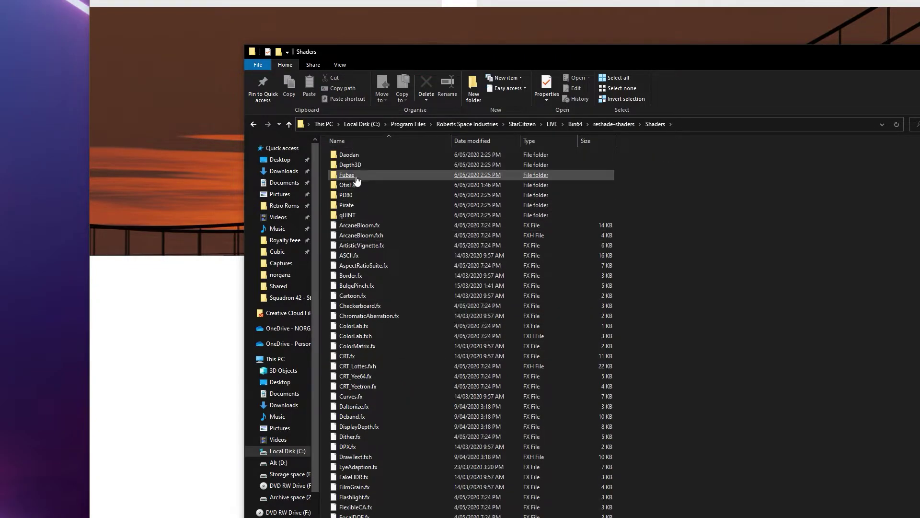
pyautogui.scroll(-5, 412, 425)
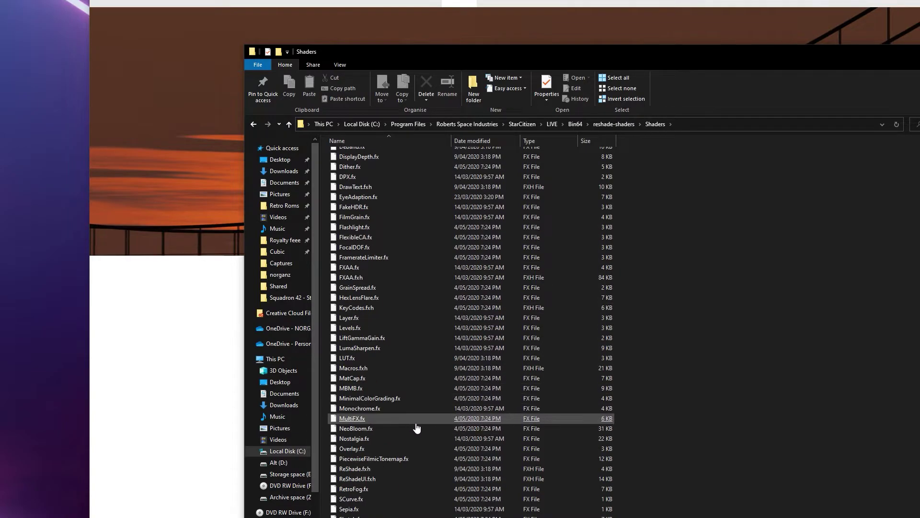
# - Return to the Bin64 folder and open ReShade.ini in Notepad
pyautogui.scroll(5, 417, 479)
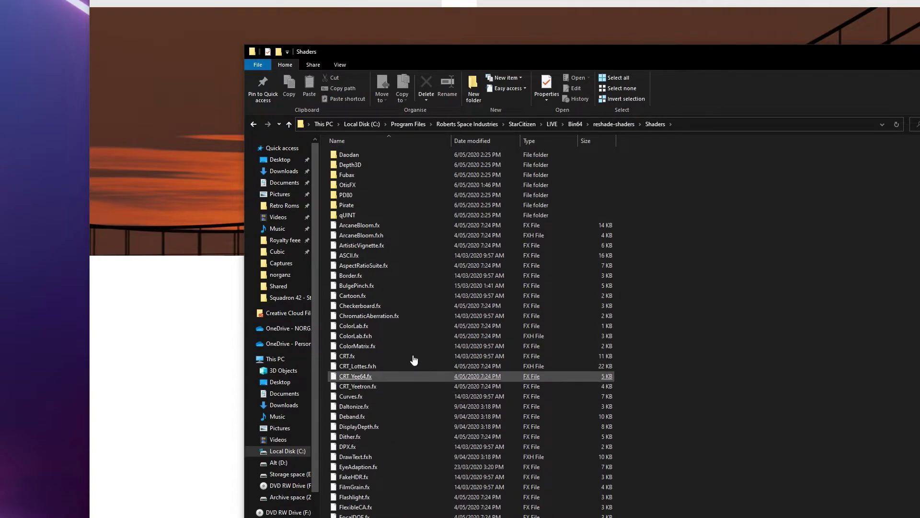
pyautogui.click(575, 125)
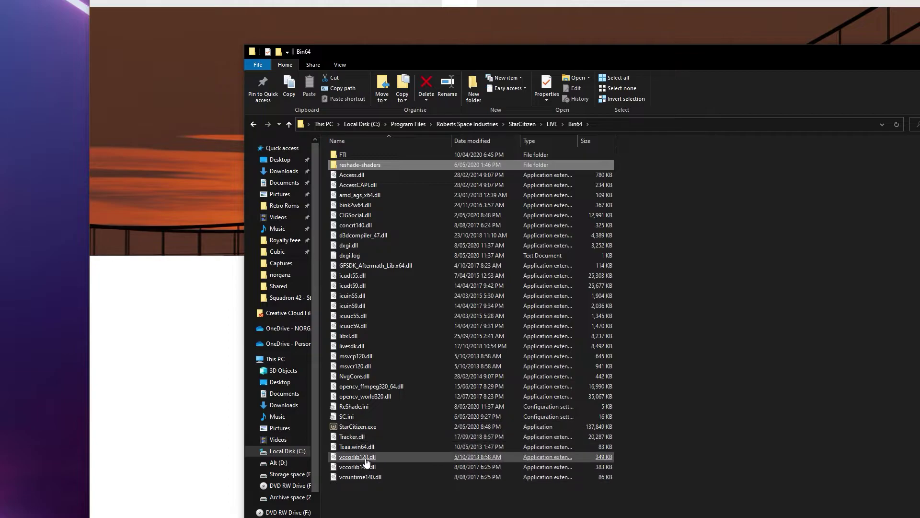
pyautogui.click(387, 409)
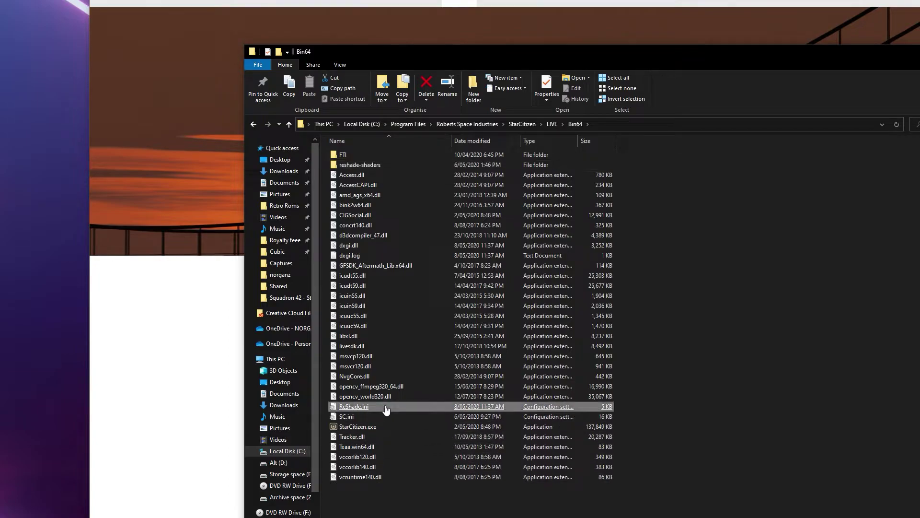
pyautogui.doubleClick(363, 410)
pyautogui.moveTo(296, 139); pyautogui.dragTo(720, 91)
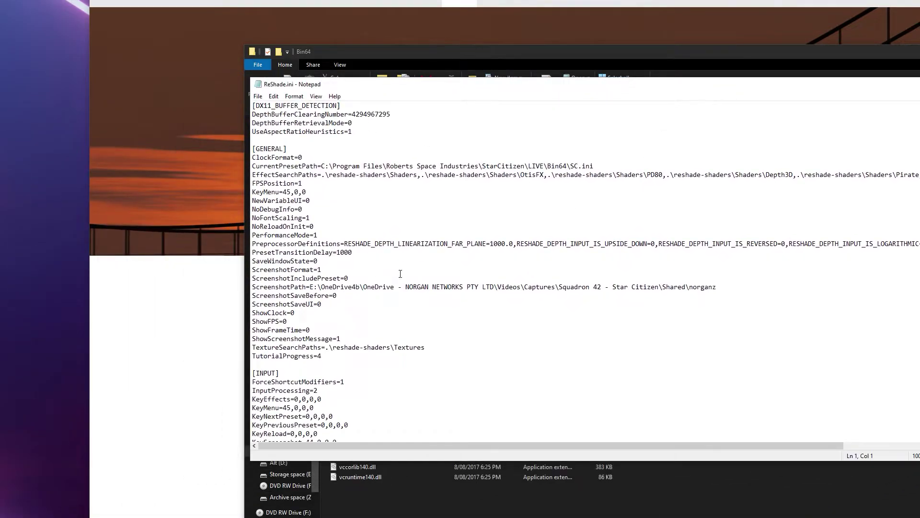
# - Look through ReShade.ini and highlight the KeyMenu line in the INPUT section
pyautogui.scroll(-12, 425, 221)
pyautogui.scroll(12, 439, 268)
pyautogui.scroll(-3, 340, 281)
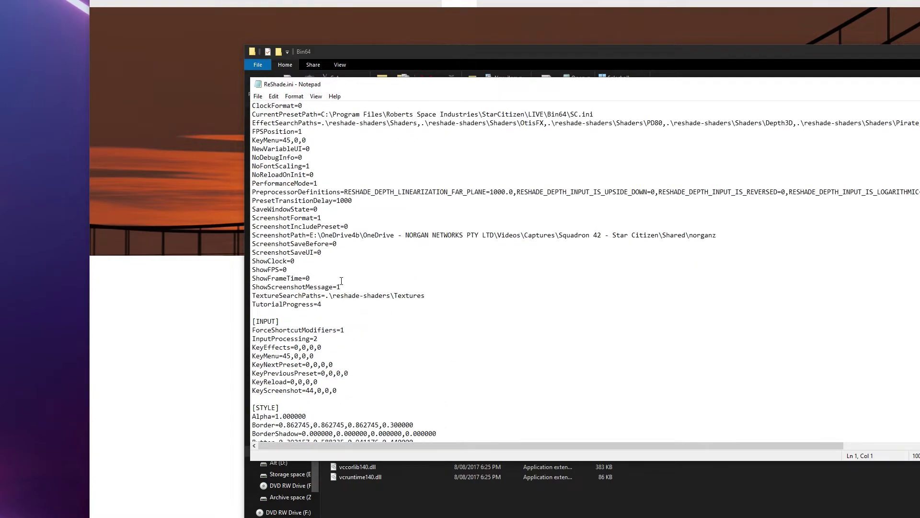
pyautogui.moveTo(314, 330); pyautogui.dragTo(251, 331)
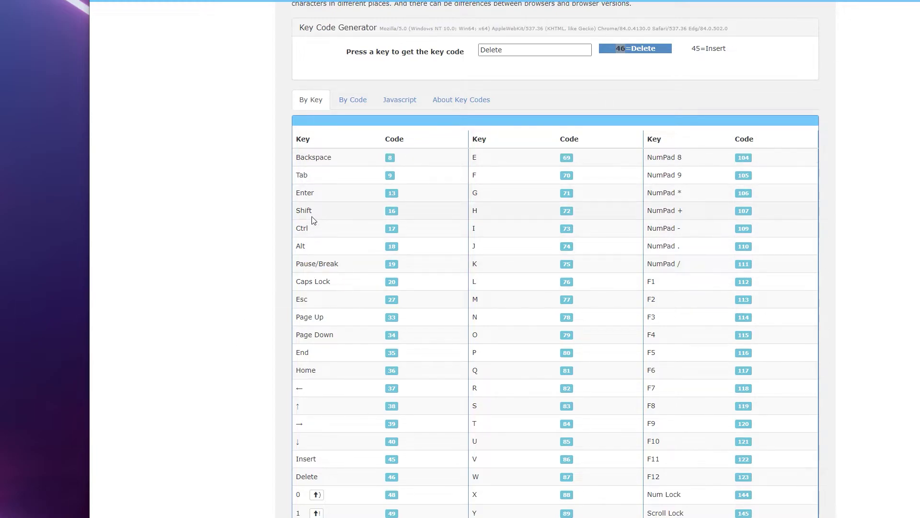
# - Switch to the Key Code Generator web page and look up the codes for Insert, Delete, Space and Backspace
pyautogui.click(517, 50)
pyautogui.press('Insert')
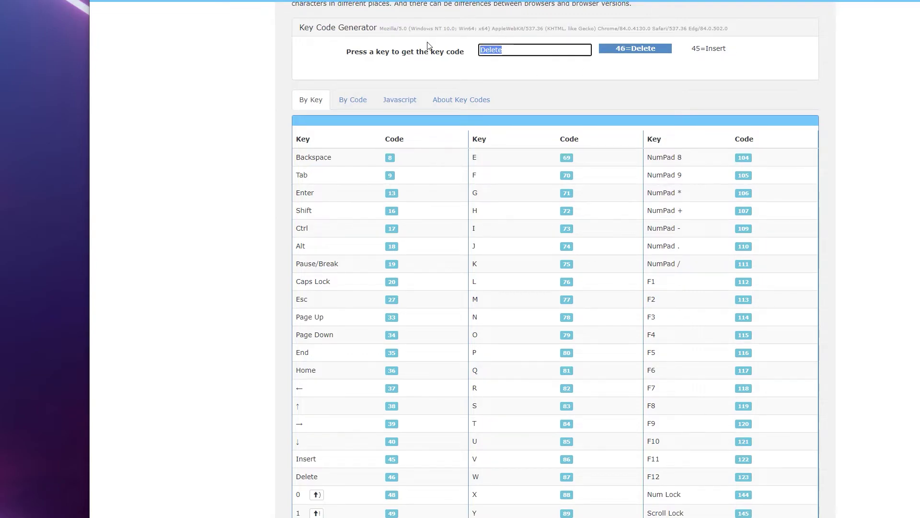
pyautogui.doubleClick(528, 55)
pyautogui.press('Delete')
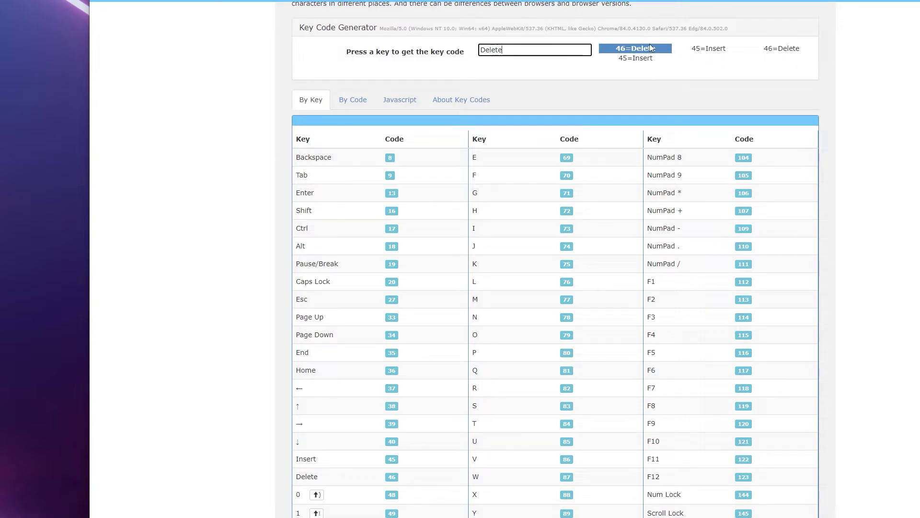
pyautogui.doubleClick(521, 50)
pyautogui.press('Insert')
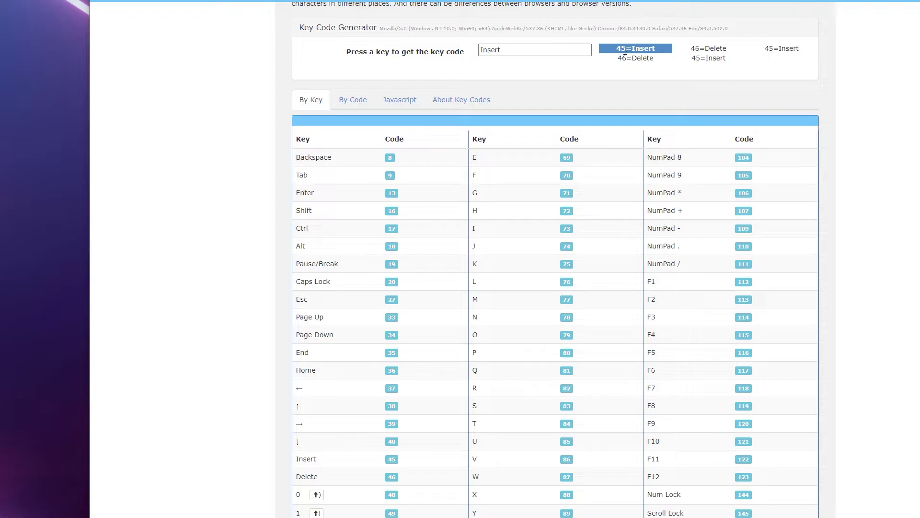
pyautogui.moveTo(508, 49); pyautogui.dragTo(440, 50)
pyautogui.press('space')
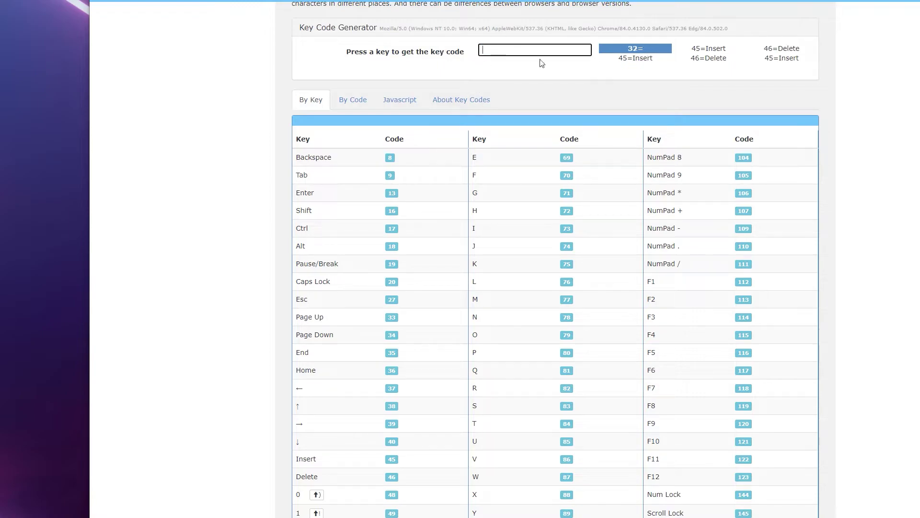
pyautogui.press('BackSpace')
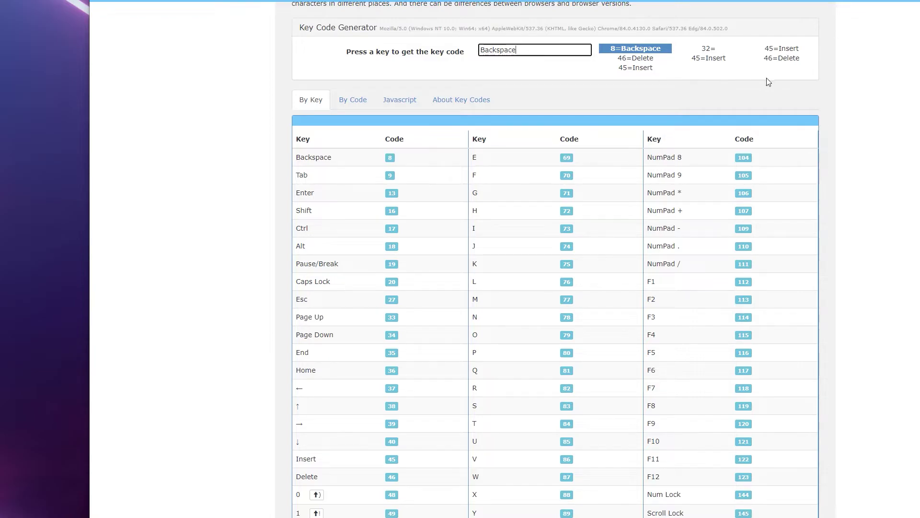
pyautogui.scroll(-5, 474, 230)
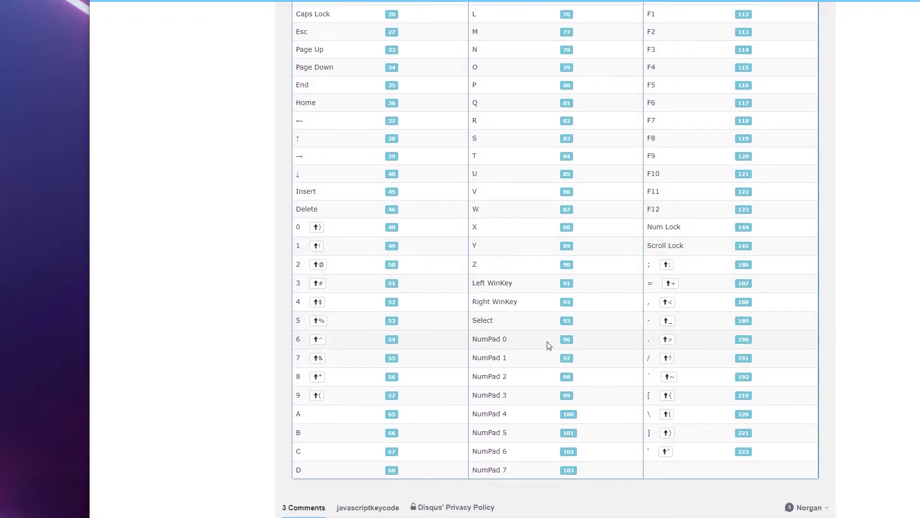
pyautogui.scroll(3, 443, 334)
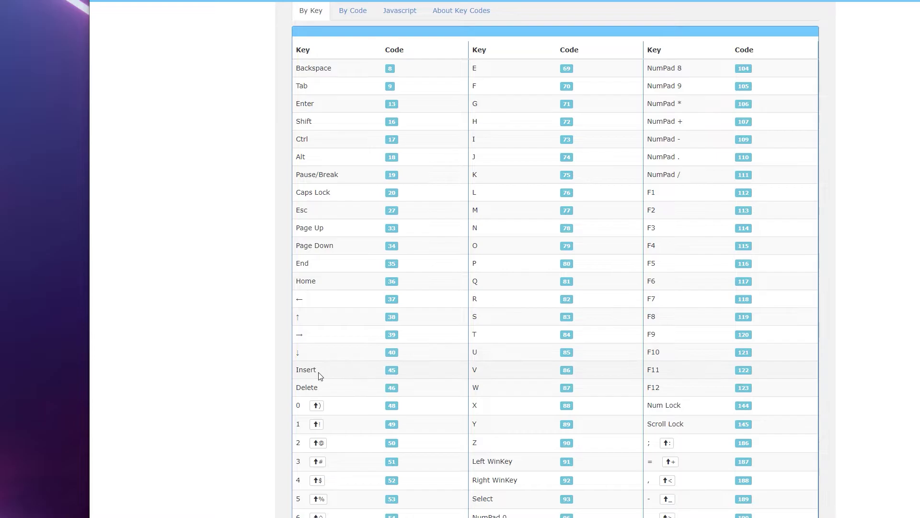
# - Switch back to ReShade.ini in Notepad and examine the ScreenshotPath setting in the GENERAL section
pyautogui.hotkey('alt', 'Tab')
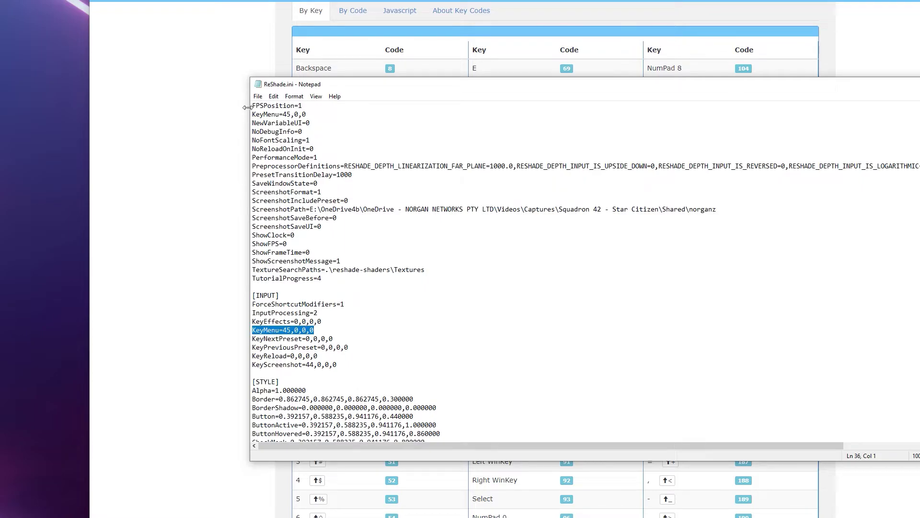
pyautogui.click(258, 96)
pyautogui.click(566, 247)
pyautogui.scroll(3, 528, 207)
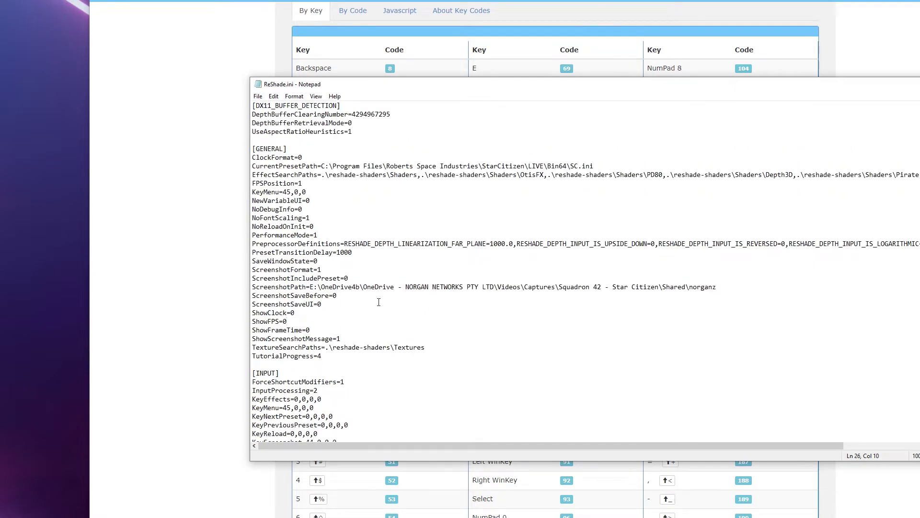
pyautogui.scroll(-1, 686, 257)
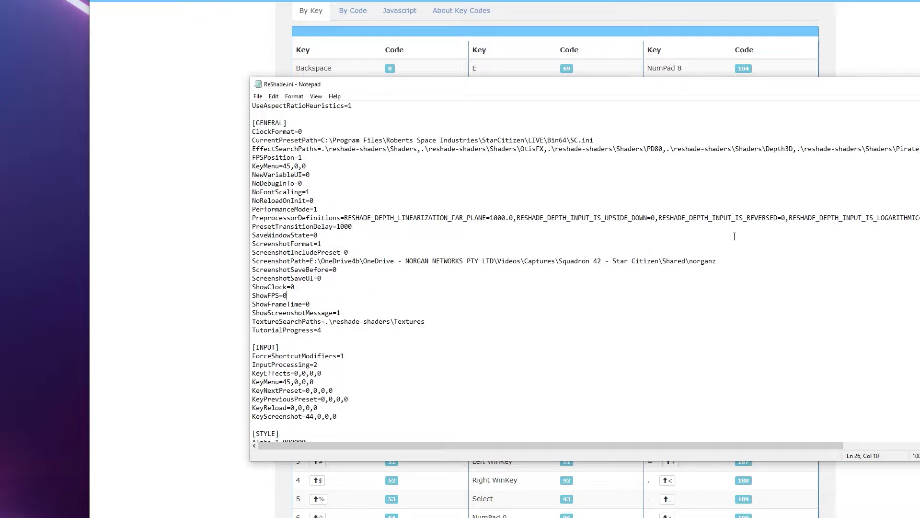
pyautogui.moveTo(725, 262); pyautogui.dragTo(606, 265)
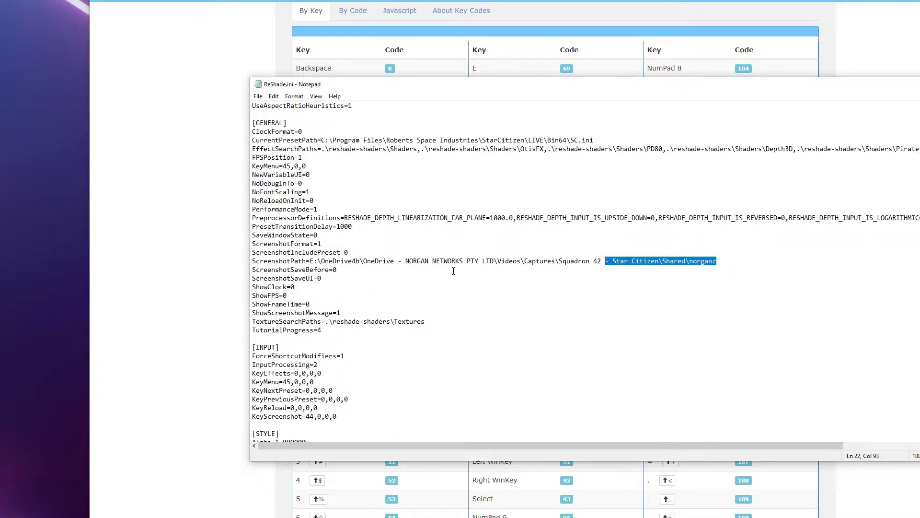
pyautogui.click(729, 288)
pyautogui.scroll(-3, 448, 230)
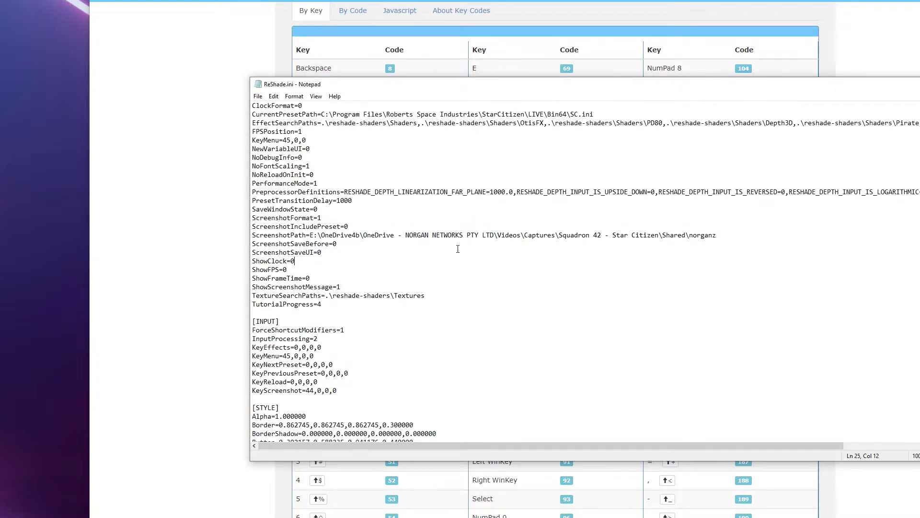
# - Examine the KeyScreenshot setting in the INPUT section and close ReShade.ini
pyautogui.scroll(4, 448, 230)
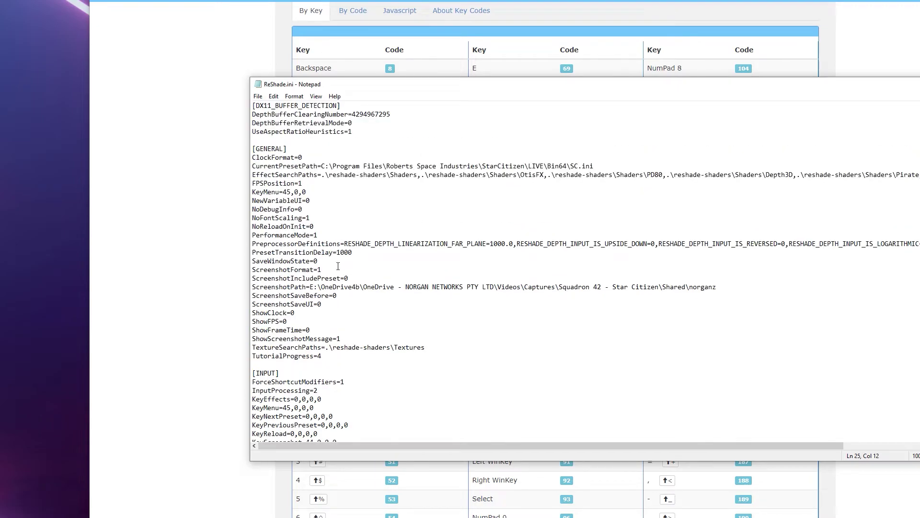
pyautogui.scroll(-3, 469, 234)
pyautogui.moveTo(337, 366); pyautogui.dragTo(307, 369)
pyautogui.click(345, 363)
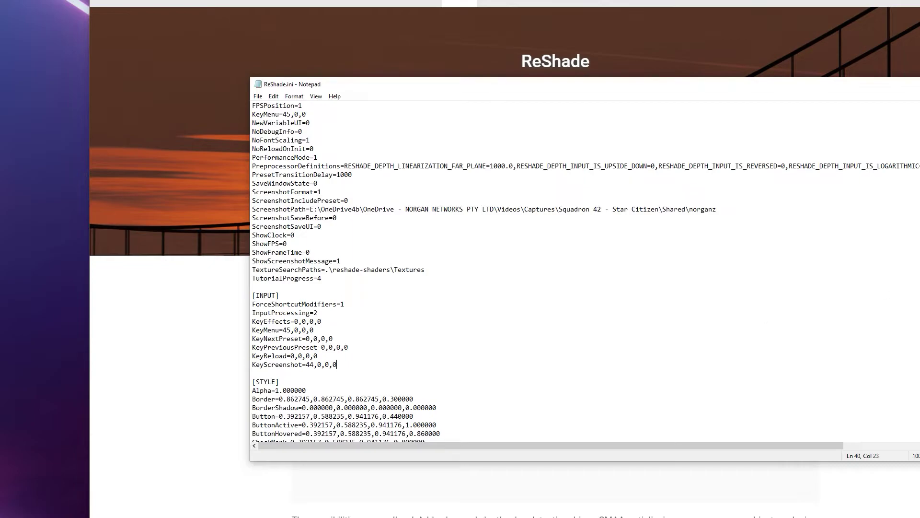
pyautogui.hotkey('alt', 'F4')
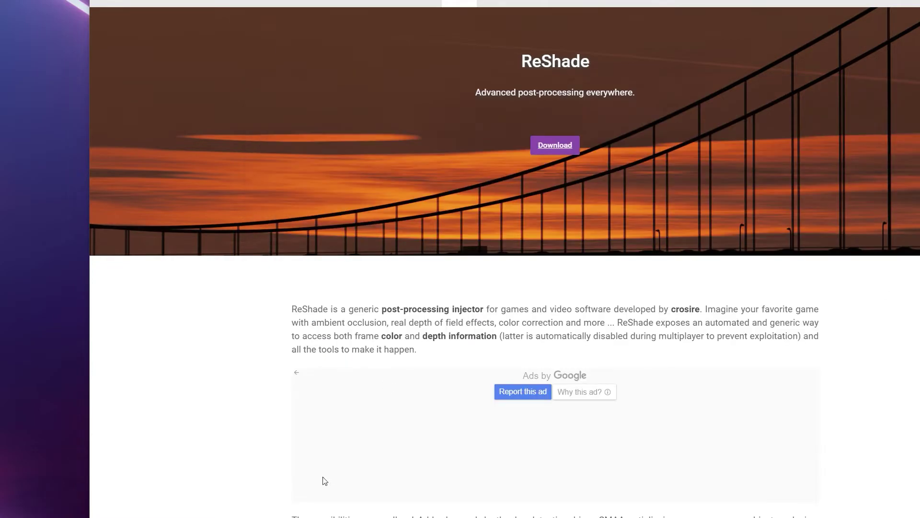
# - Switch to Star Citizen and open the ReShade overlay on its effects list in the main menu
pyautogui.press('super')
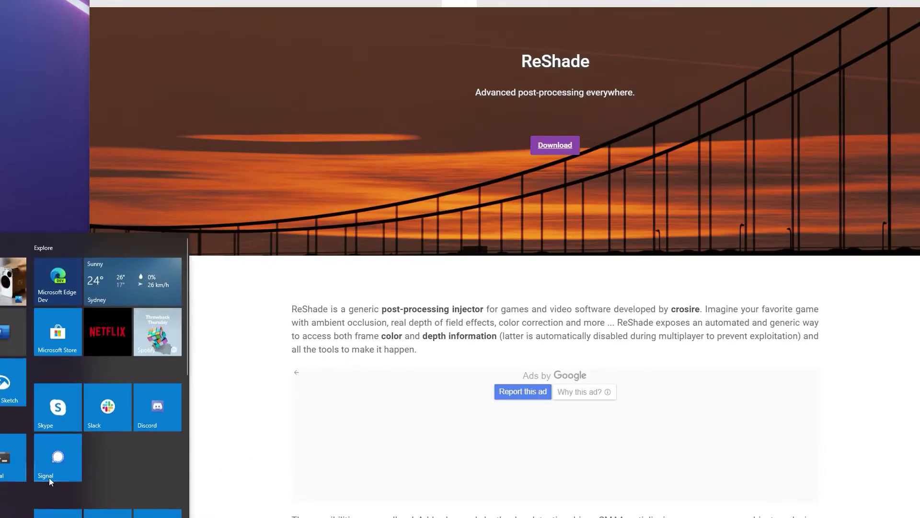
pyautogui.scroll(-10, 137, 418)
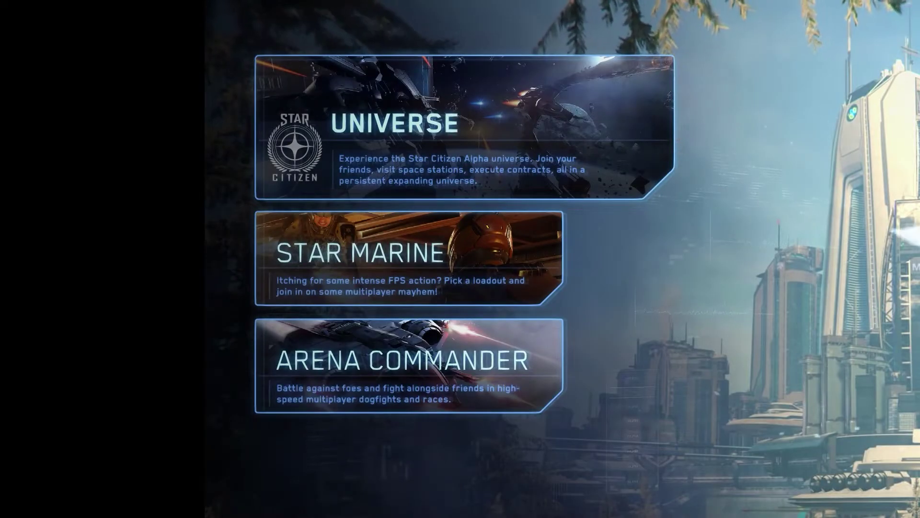
pyautogui.press('Home')
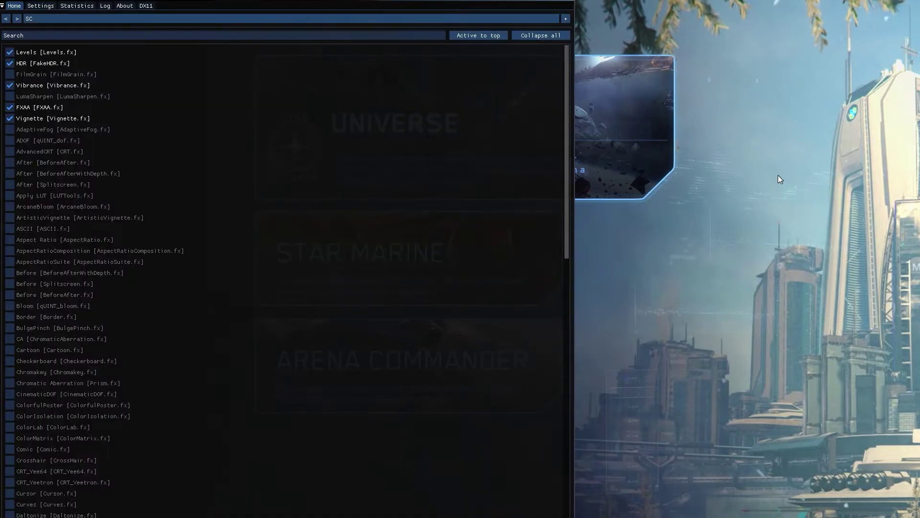
pyautogui.click(12, 6)
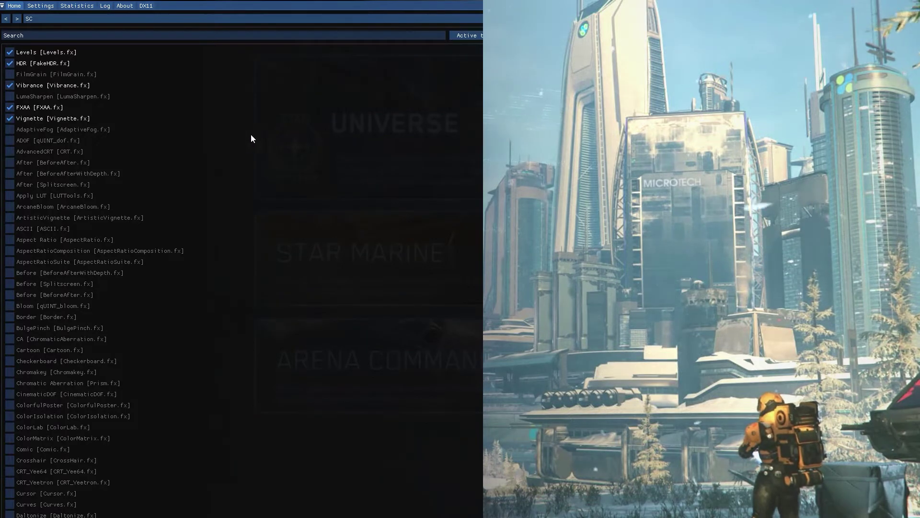
# - Disable the Levels, HDR, Vibrance, FXAA and Vignette effects in the SC preset
pyautogui.click(10, 52)
pyautogui.click(10, 63)
pyautogui.click(10, 85)
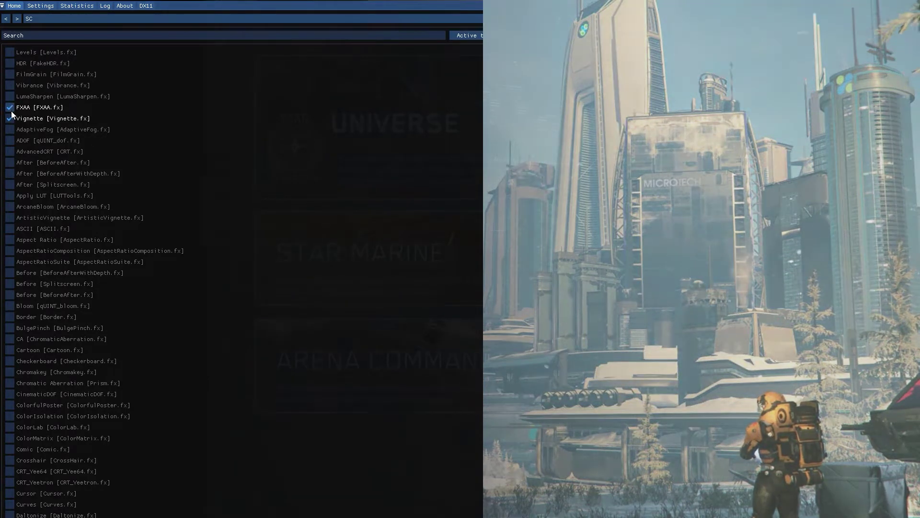
pyautogui.click(10, 107)
pyautogui.click(10, 118)
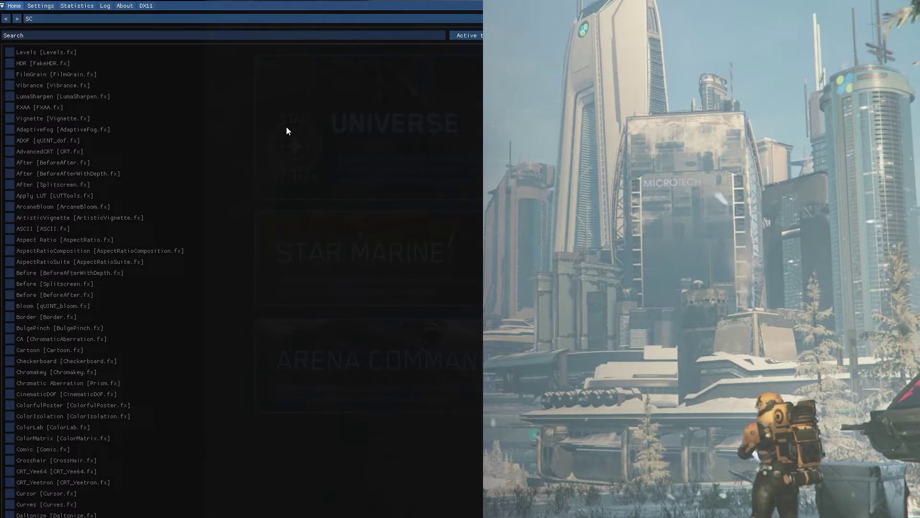
# - Enable the Levels, HDR, FilmGrain, Vibrance, Vignette, FXAA and LumaSharpen effects in the SC preset
pyautogui.click(9, 53)
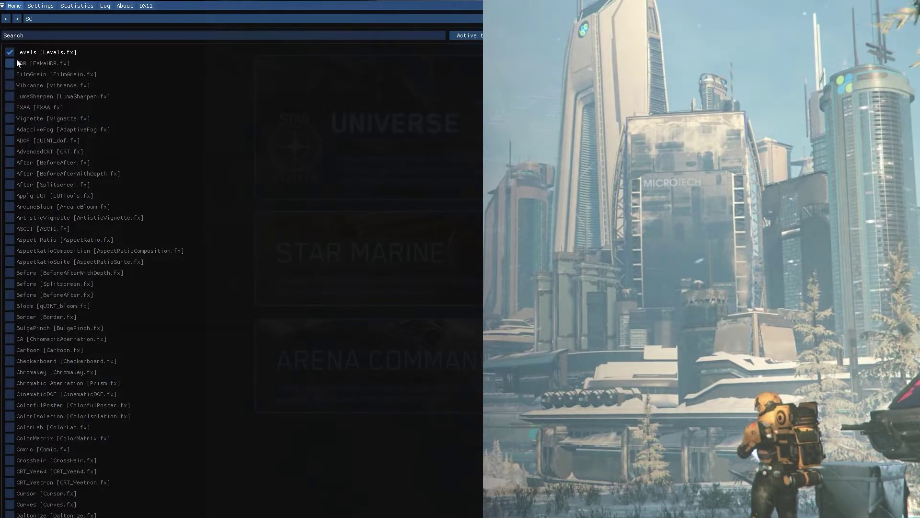
pyautogui.click(18, 63)
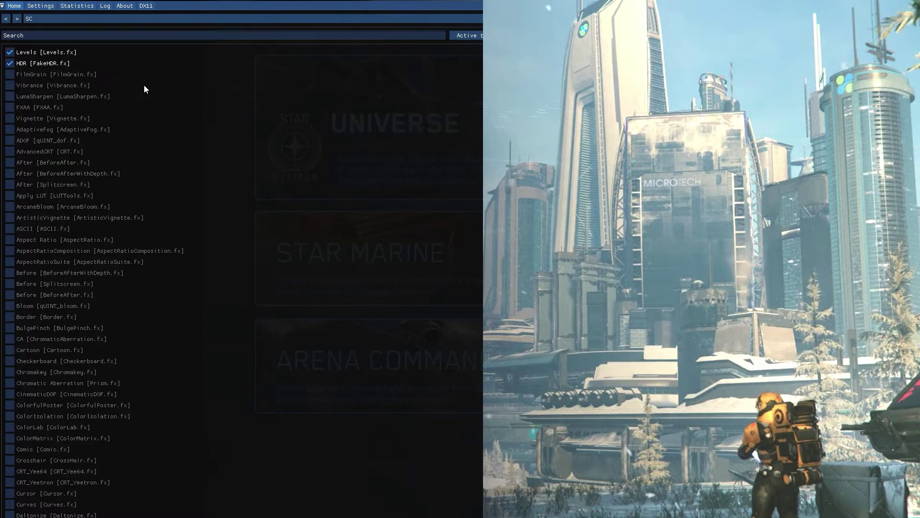
pyautogui.click(13, 75)
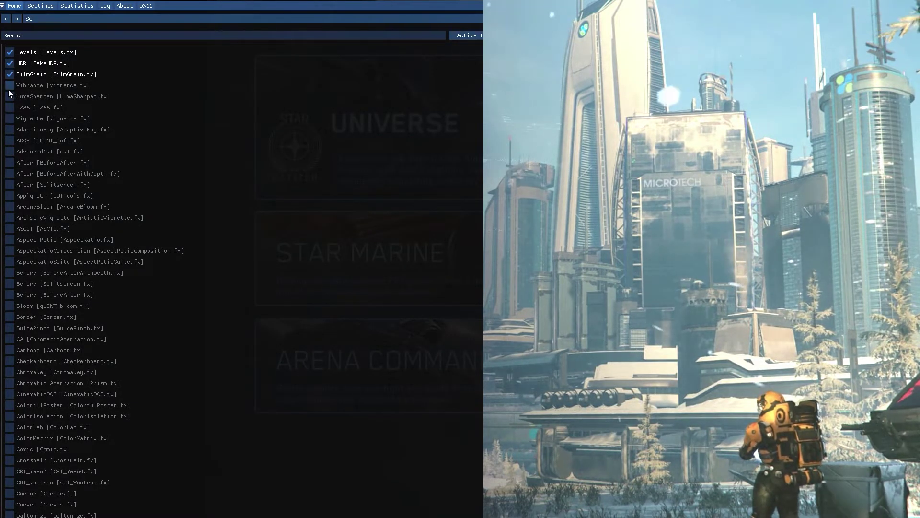
pyautogui.click(10, 85)
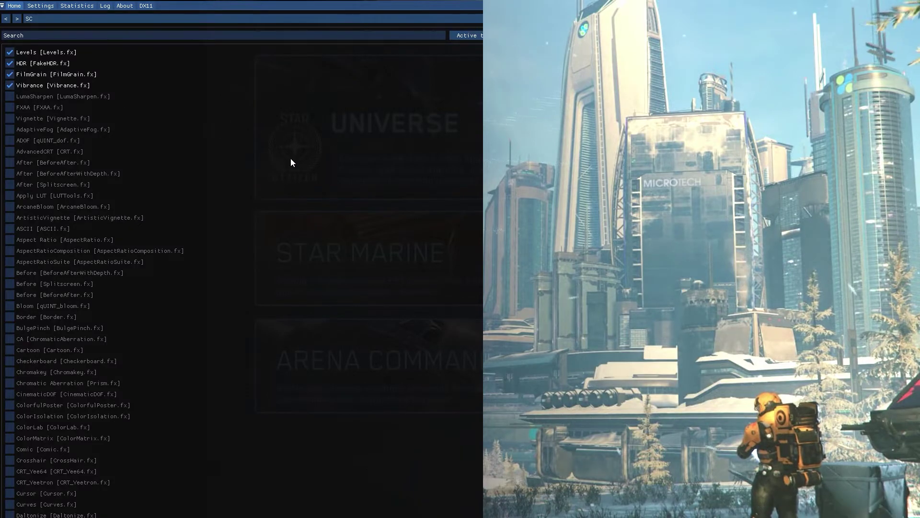
pyautogui.click(9, 118)
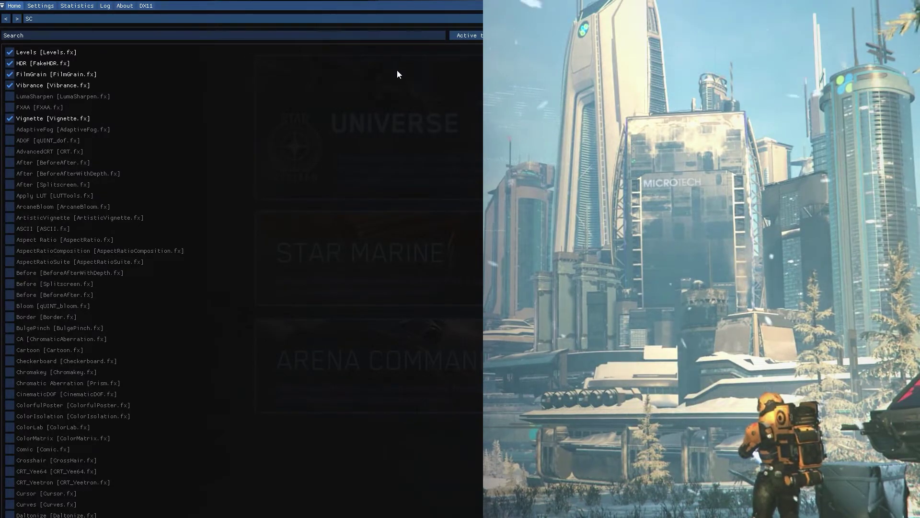
pyautogui.click(48, 108)
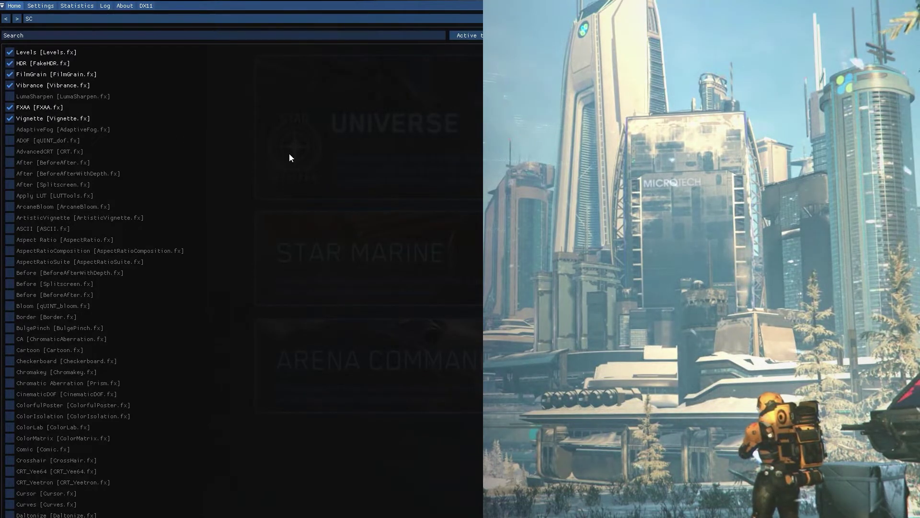
pyautogui.click(10, 96)
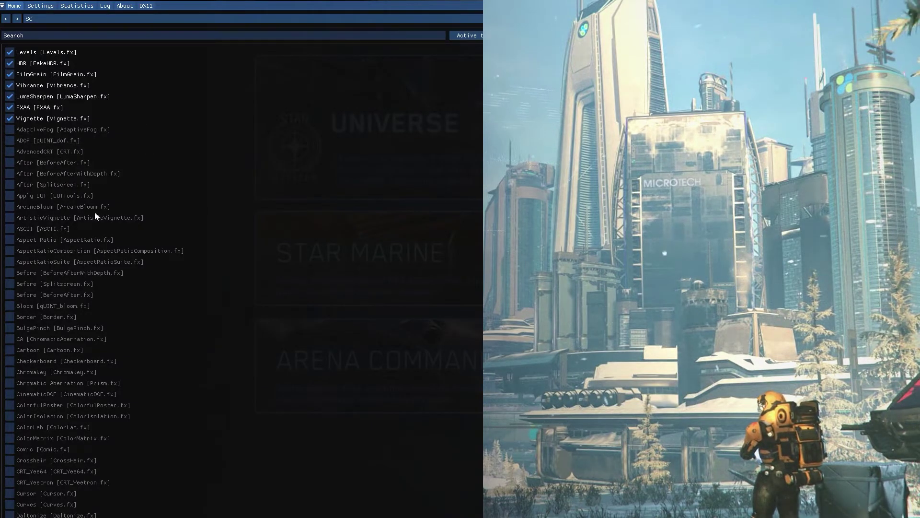
pyautogui.scroll(-8, 142, 261)
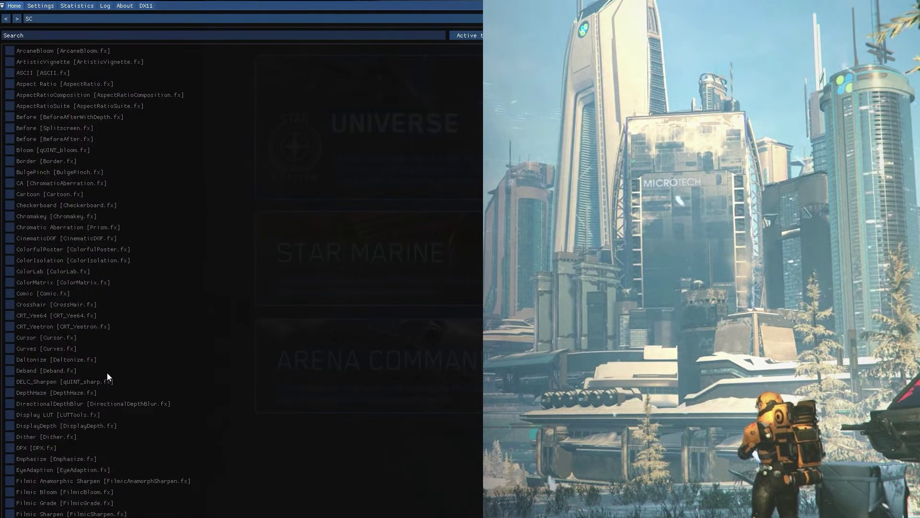
# - Look through the available effects in the SC preset and return to the active ones at the start of the list
pyautogui.scroll(-15, 126, 332)
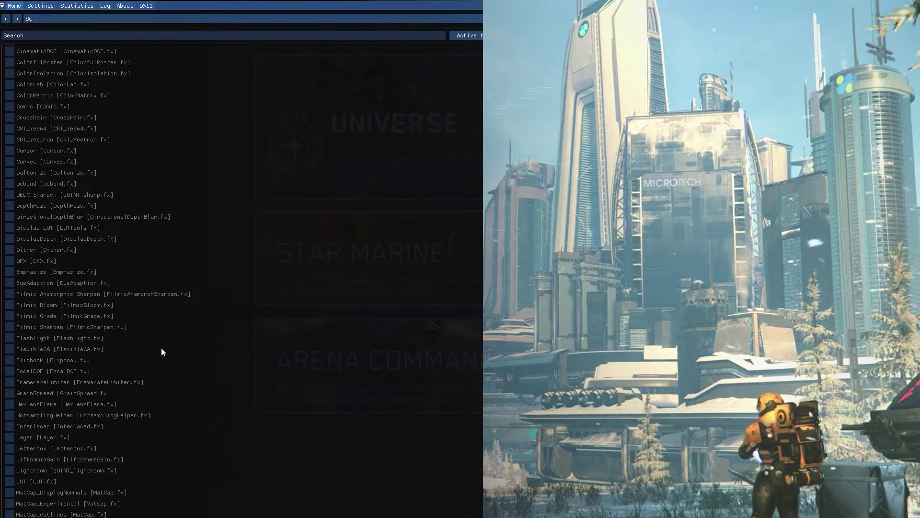
pyautogui.scroll(-3, 120, 431)
pyautogui.scroll(11, 158, 435)
pyautogui.scroll(10, 75, 362)
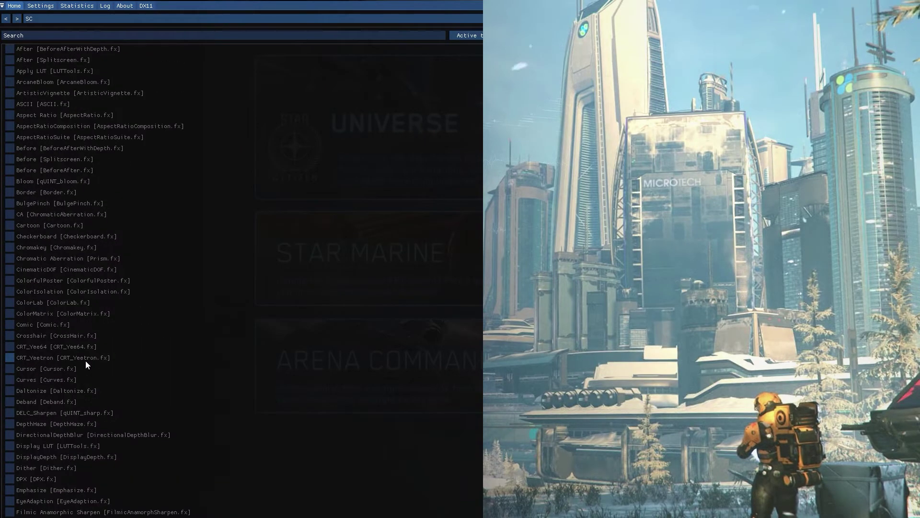
pyautogui.scroll(5, 88, 362)
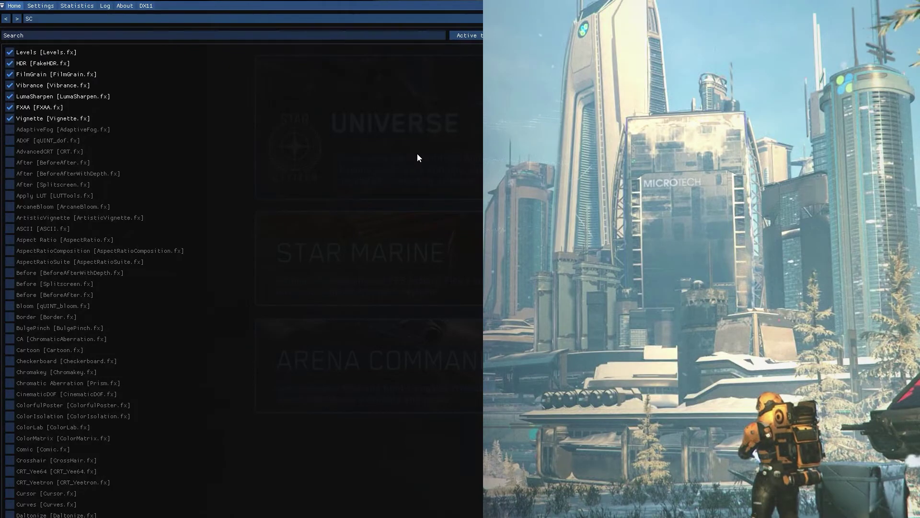
# - Check the overlay settings briefly and view the preset files and folders available for selection in place of SC
pyautogui.click(41, 6)
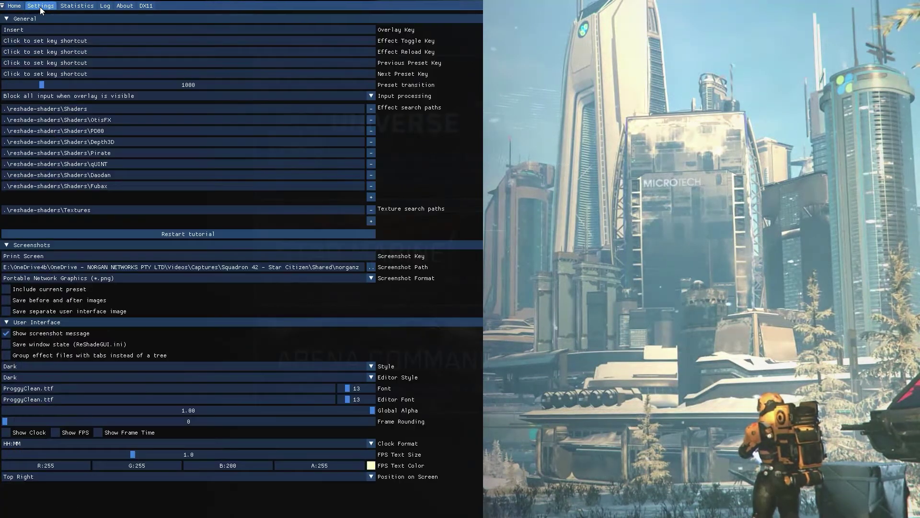
pyautogui.click(14, 6)
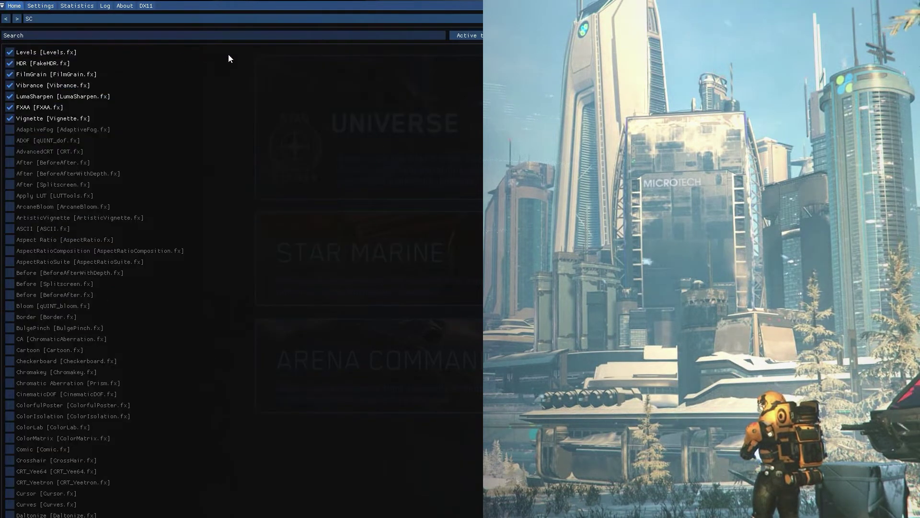
pyautogui.click(110, 18)
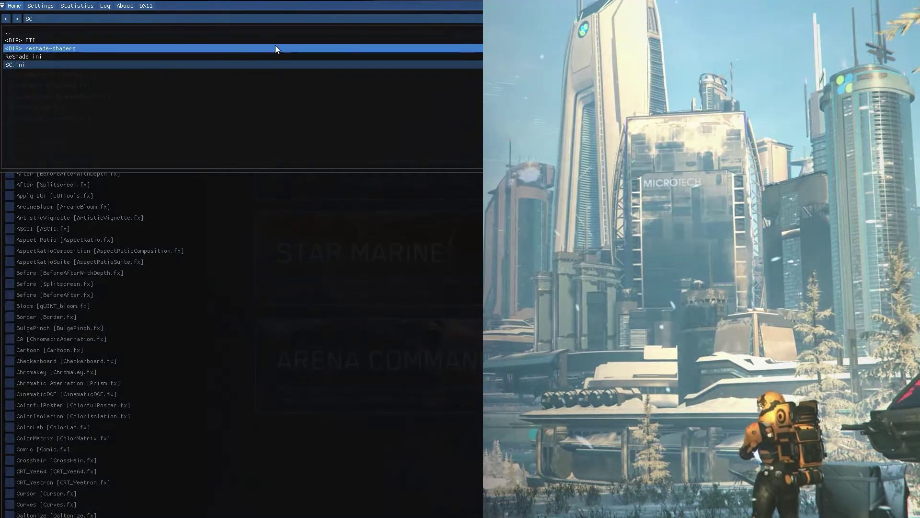
# - Examine ReShade's general and screenshot settings, performance statistics, DX11 information, log and version and licence details
pyautogui.click(41, 6)
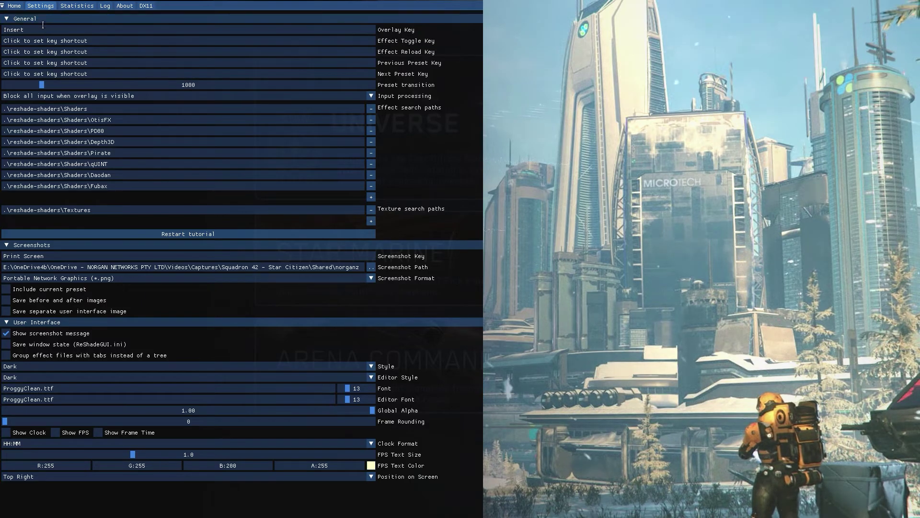
pyautogui.click(80, 7)
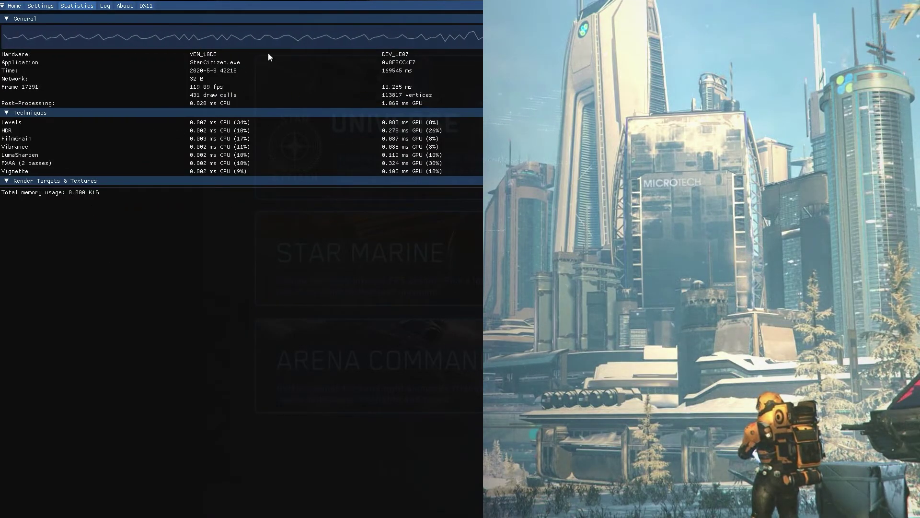
pyautogui.click(105, 6)
pyautogui.click(125, 6)
pyautogui.click(146, 5)
pyautogui.click(125, 5)
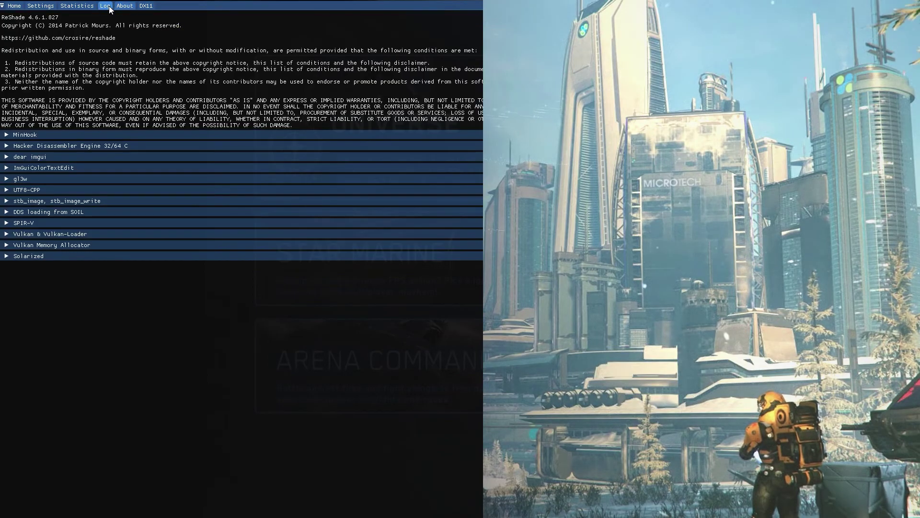
pyautogui.click(105, 5)
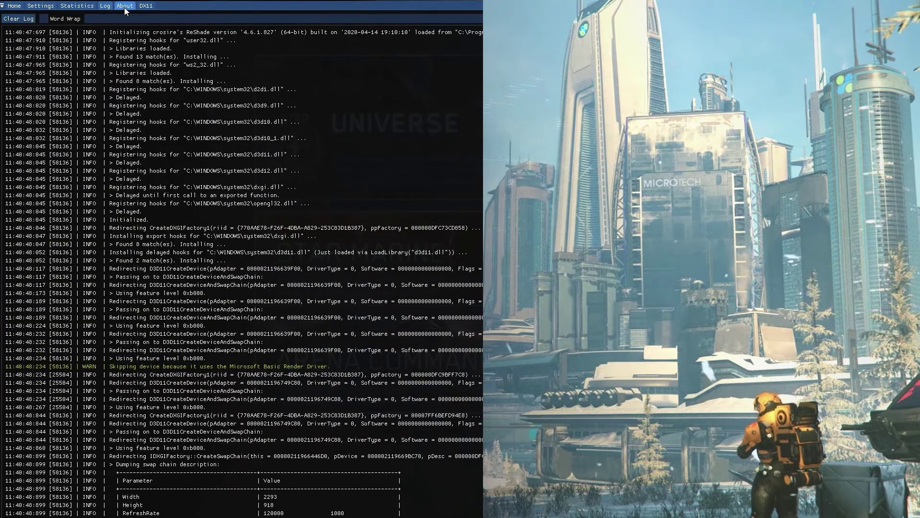
pyautogui.click(124, 6)
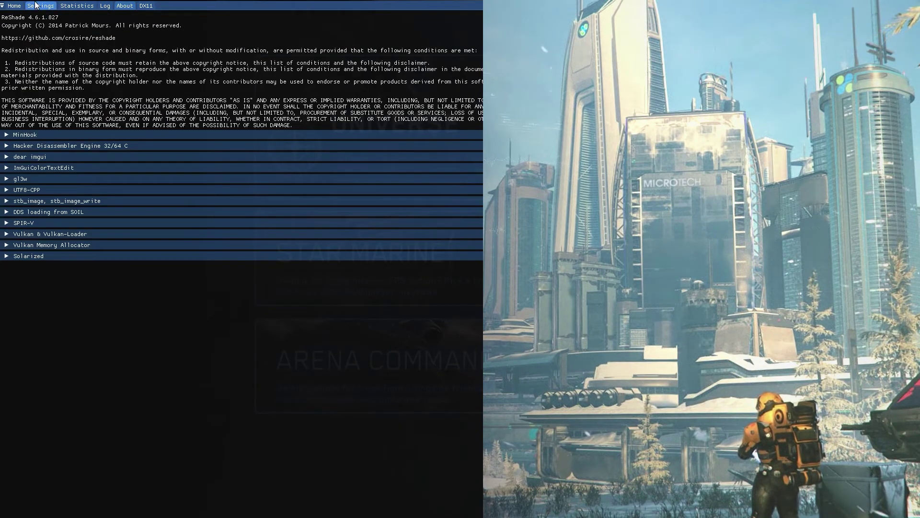
# - Return to the effects list and toggle the ReShade overlay on and off over the Star Citizen main menu
pyautogui.click(14, 6)
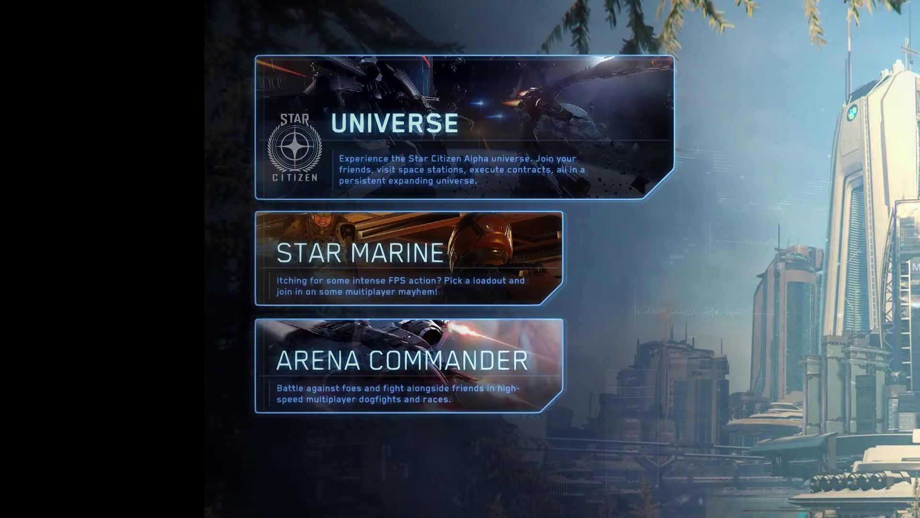
pyautogui.press('Home')
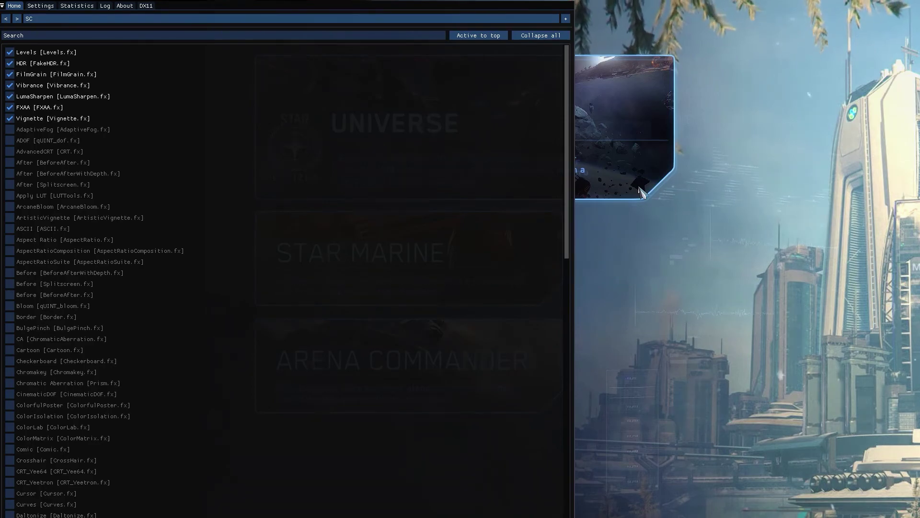
pyautogui.press('Home')
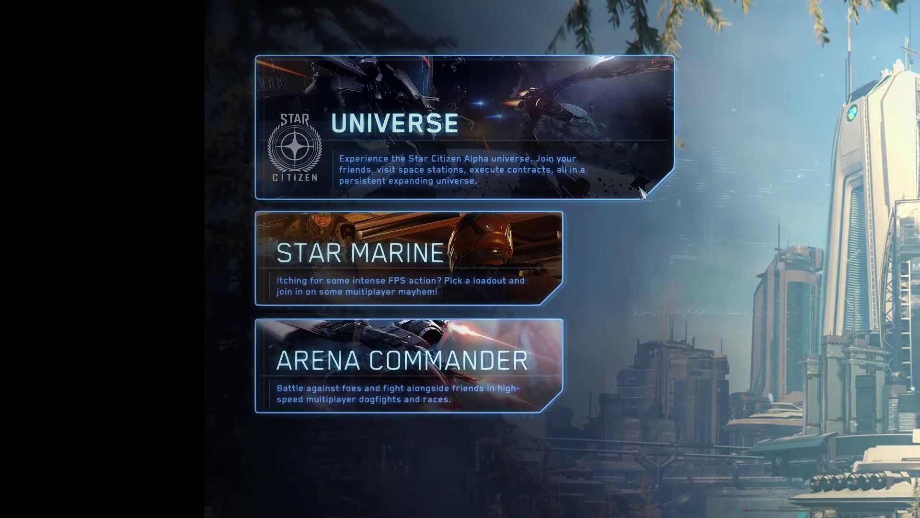